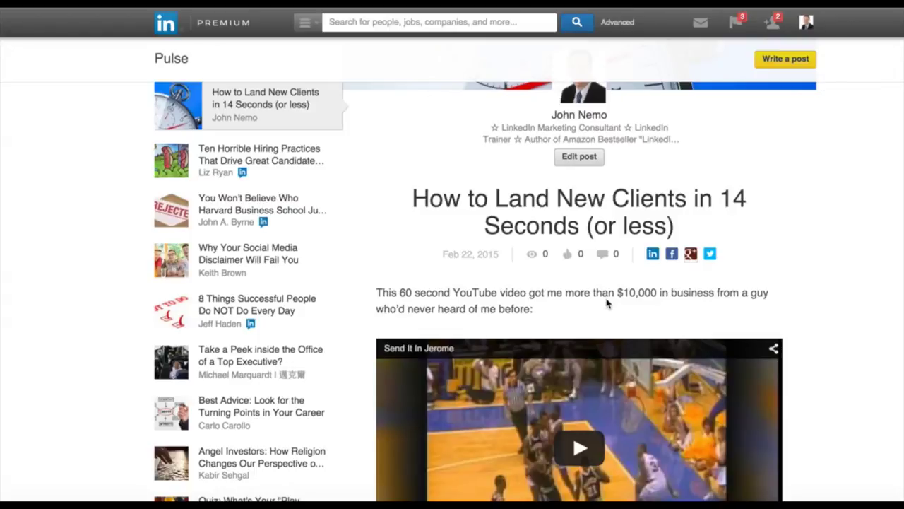
pyautogui.click(653, 255)
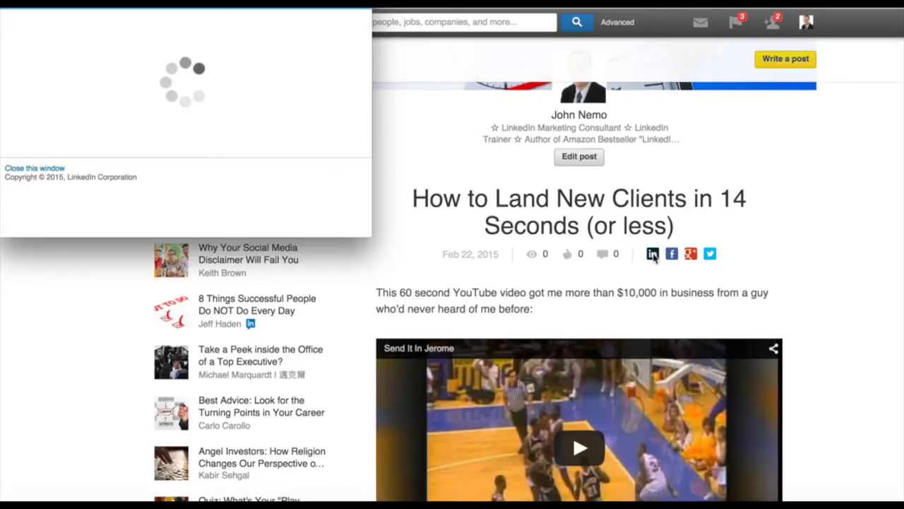
pyautogui.moveTo(356, 2); pyautogui.dragTo(360, 28)
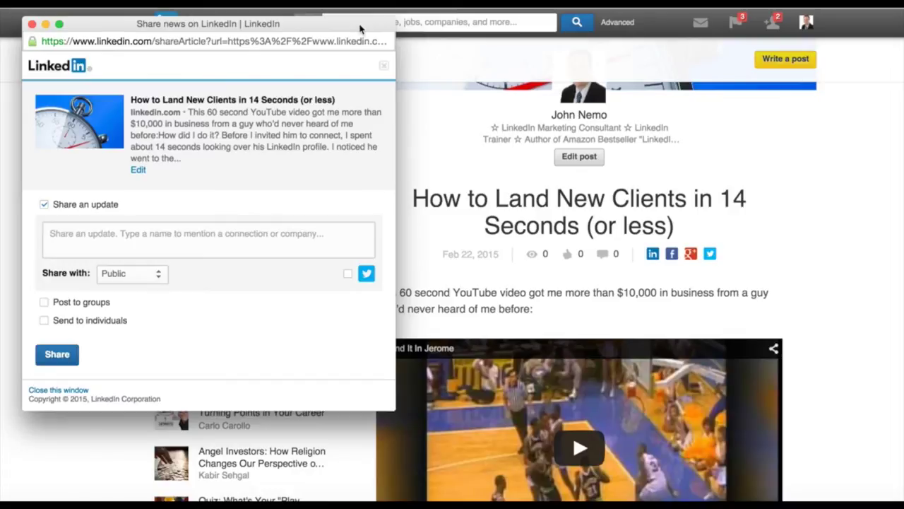
pyautogui.click(32, 24)
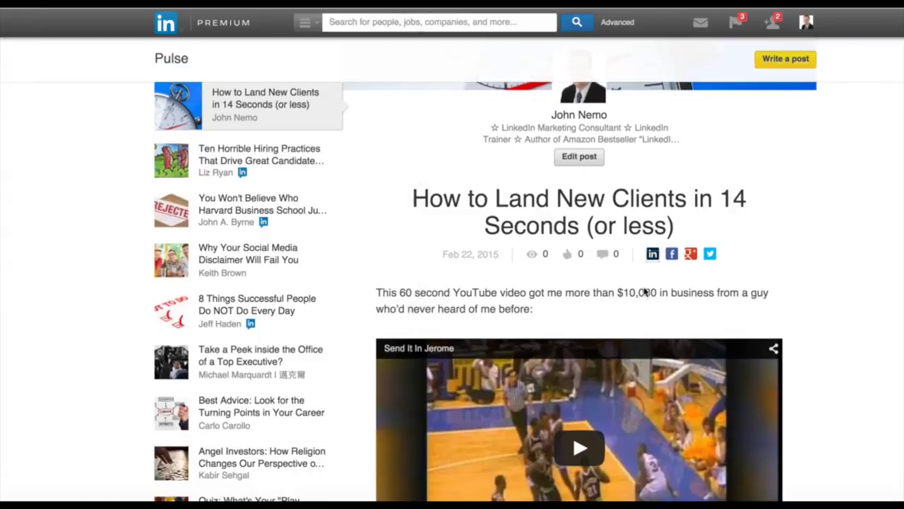
# Open the article's LinkedIn share window, enlarge it to nearly the page width, and turn off Share an update.
pyautogui.click(652, 253)
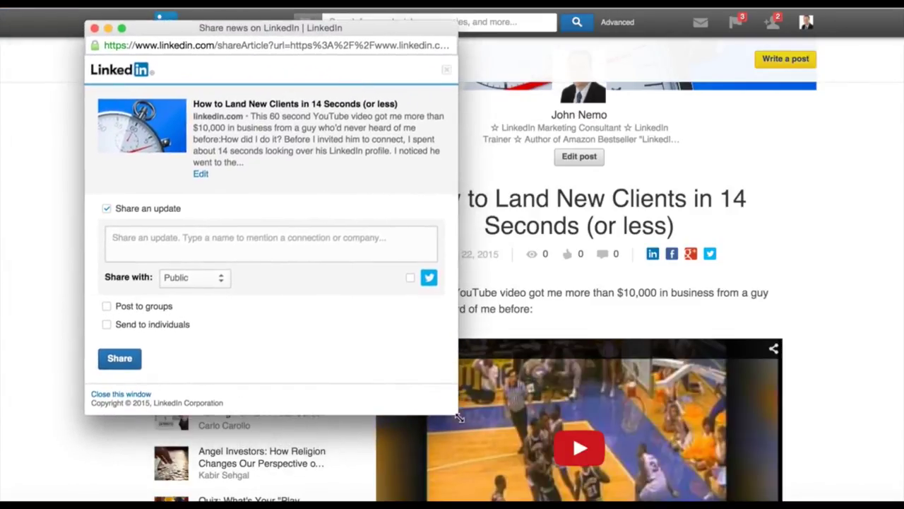
pyautogui.moveTo(458, 416); pyautogui.dragTo(881, 462)
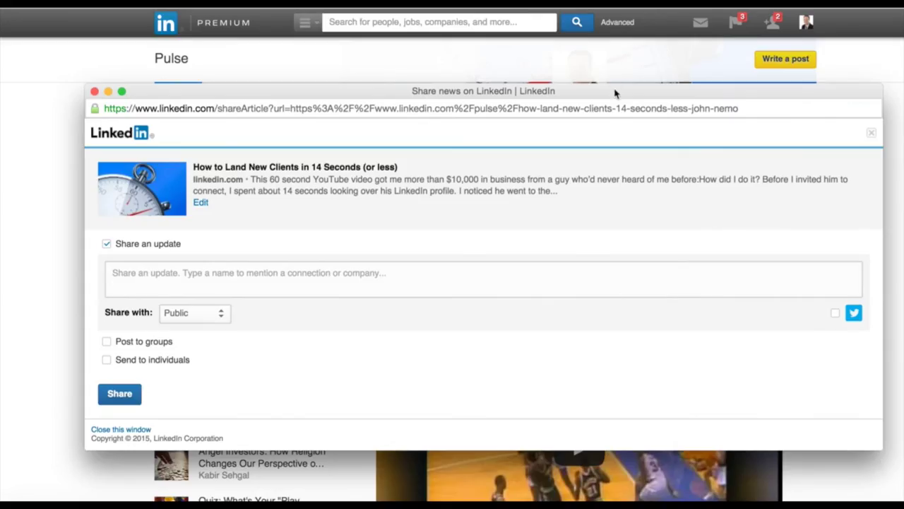
pyautogui.moveTo(615, 93); pyautogui.dragTo(554, 46)
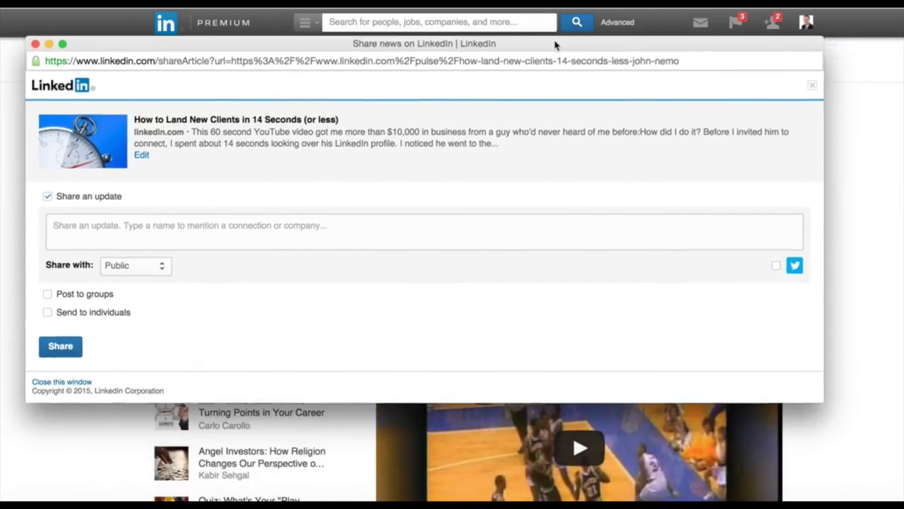
pyautogui.click(46, 200)
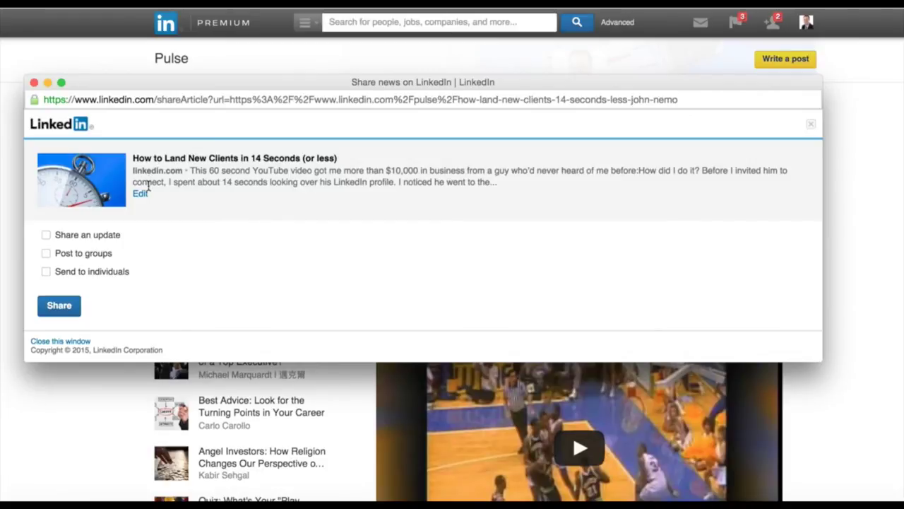
# Edit the link description: cut everything after "never heard of me before" and finish it with ". Read this post to find out how!".
pyautogui.click(141, 194)
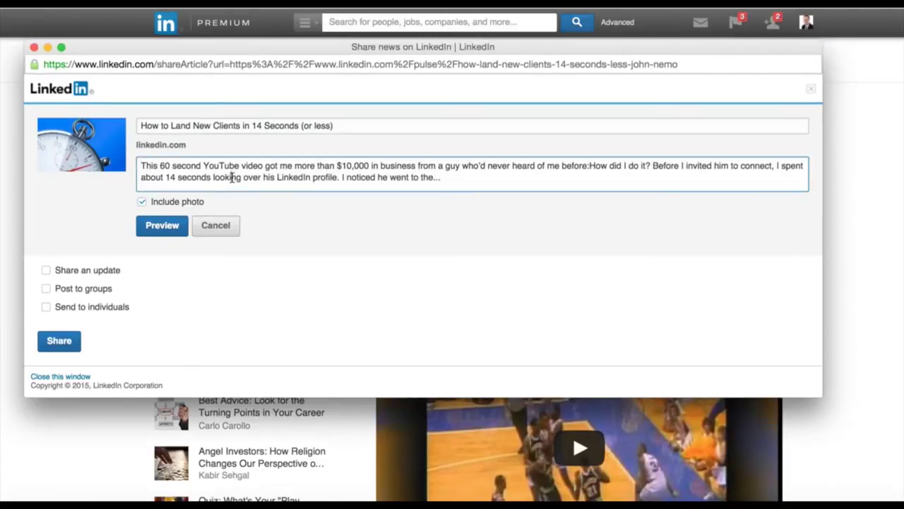
pyautogui.moveTo(342, 177); pyautogui.dragTo(470, 179)
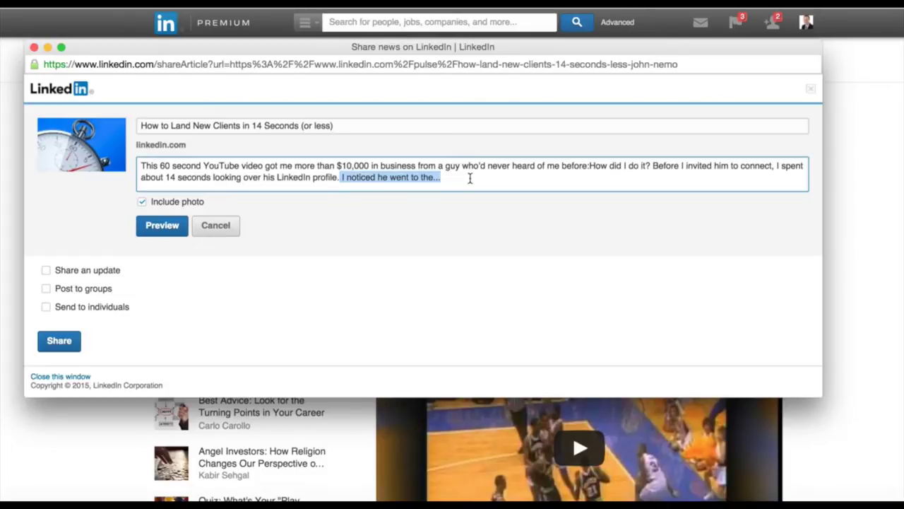
pyautogui.press('BackSpace')
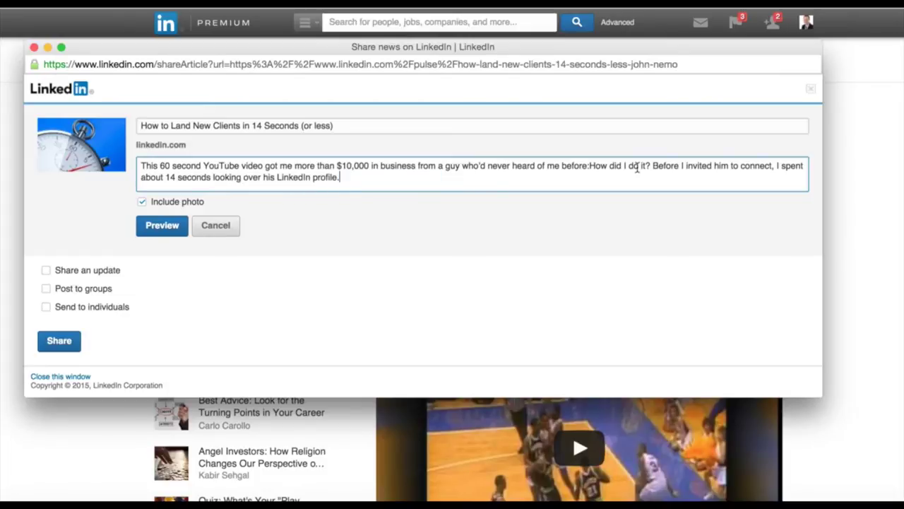
pyautogui.moveTo(651, 165); pyautogui.dragTo(652, 187)
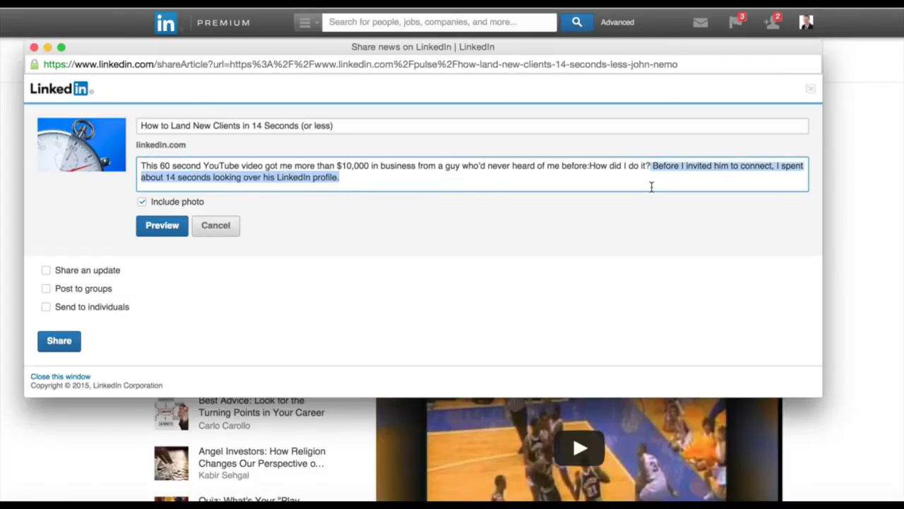
pyautogui.press('BackSpace')
pyautogui.press('BackSpace')
pyautogui.press('BackSpace')
pyautogui.press('BackSpace')
pyautogui.press('BackSpace')
pyautogui.press('BackSpace')
pyautogui.press('BackSpace')
pyautogui.press('BackSpace')
pyautogui.press('BackSpace')
pyautogui.press('BackSpace')
pyautogui.press('BackSpace')
pyautogui.press('BackSpace')
pyautogui.press('BackSpace')
pyautogui.press('BackSpace')
pyautogui.press('BackSpace')
pyautogui.press('BackSpace')
pyautogui.press('BackSpace')
pyautogui.press('BackSpace')
pyautogui.press('BackSpace')
pyautogui.write('. Read thi')
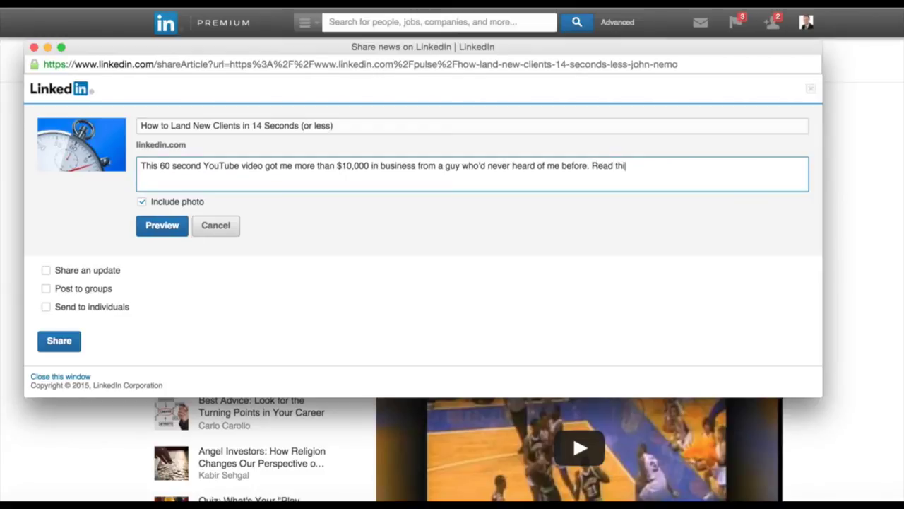
pyautogui.write('s post to find out how!')
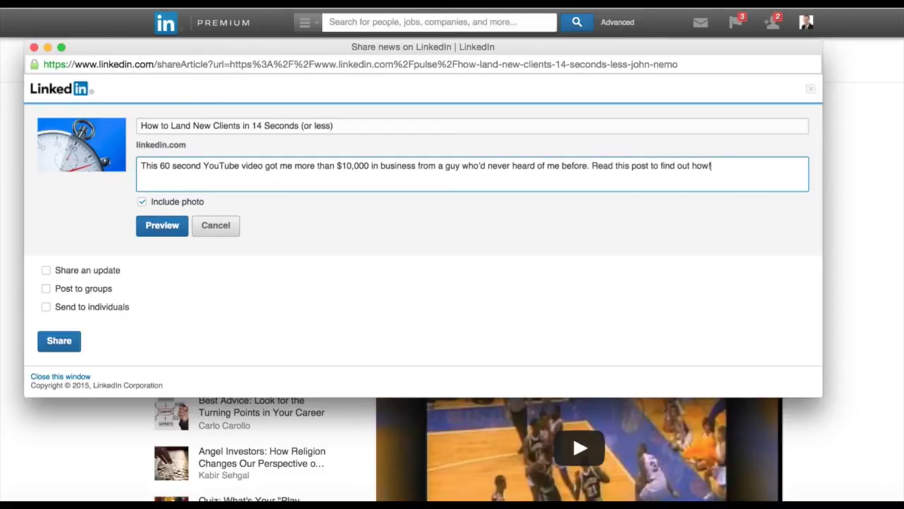
# Add an exclamation mark to the end of the link title and preview the edited link.
pyautogui.click(371, 127)
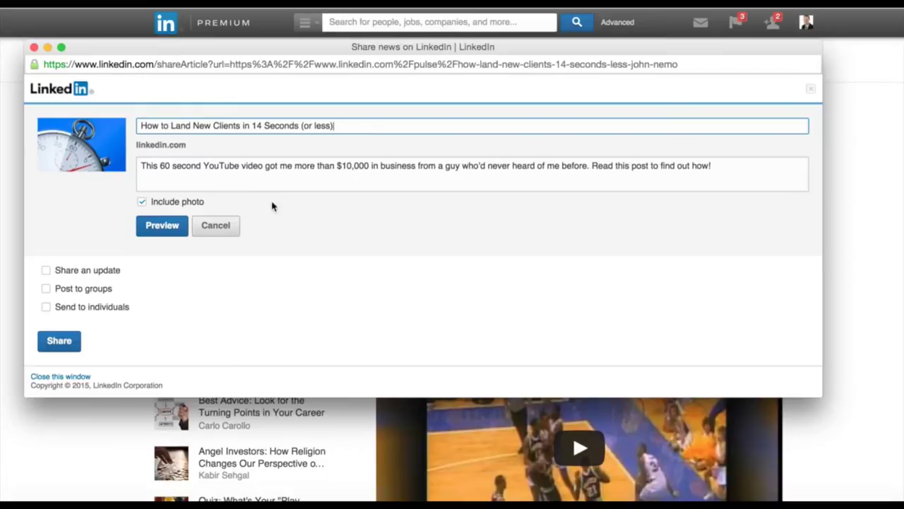
pyautogui.write('!')
pyautogui.click(167, 233)
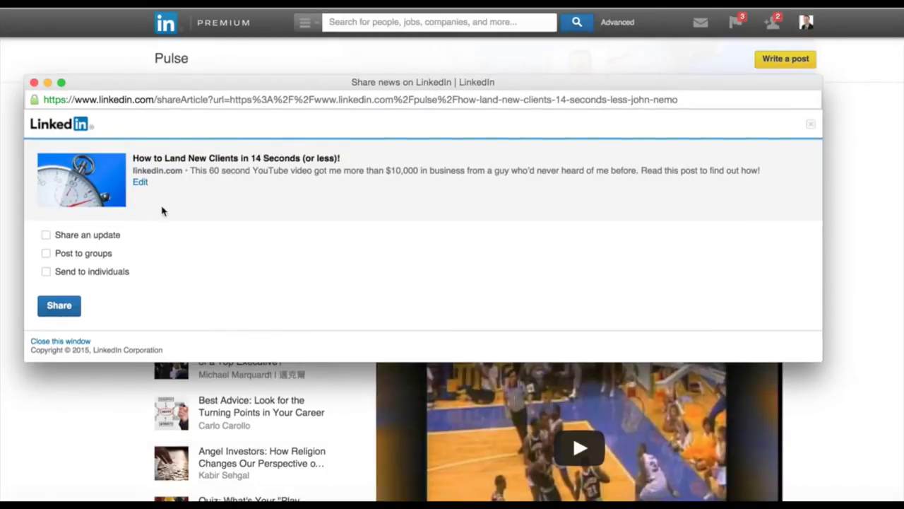
# Insert "on LinkedIn" after "Clients" in the link title and preview the edited link.
pyautogui.click(140, 184)
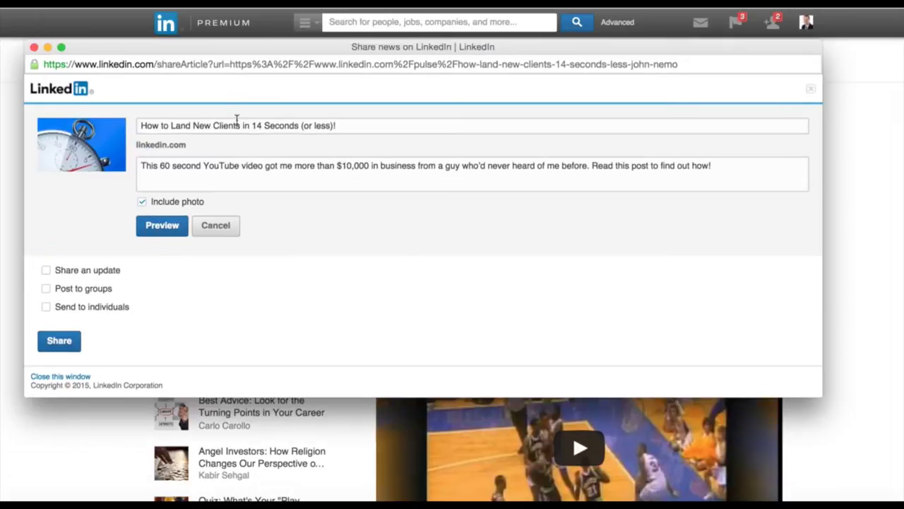
pyautogui.click(240, 125)
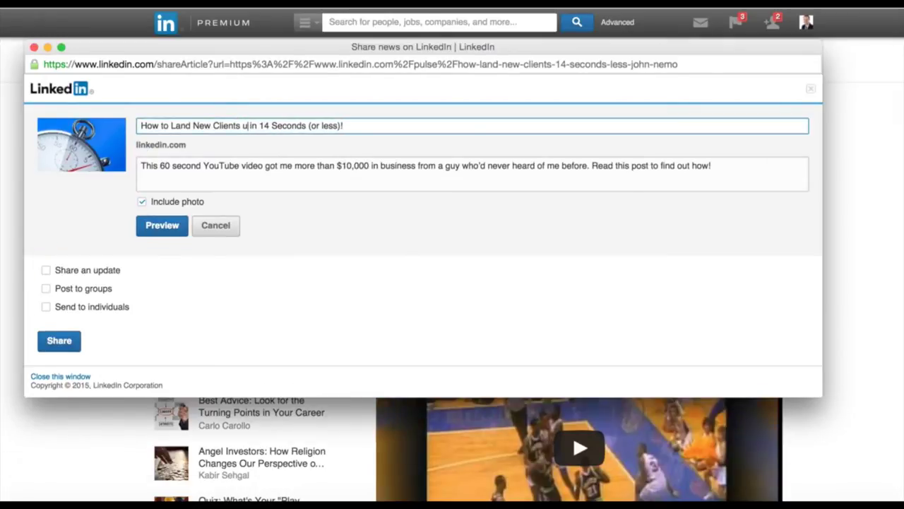
pyautogui.write('Usin')
pyautogui.press('BackSpace')
pyautogui.press('BackSpace')
pyautogui.press('BackSpace')
pyautogui.press('BackSpace')
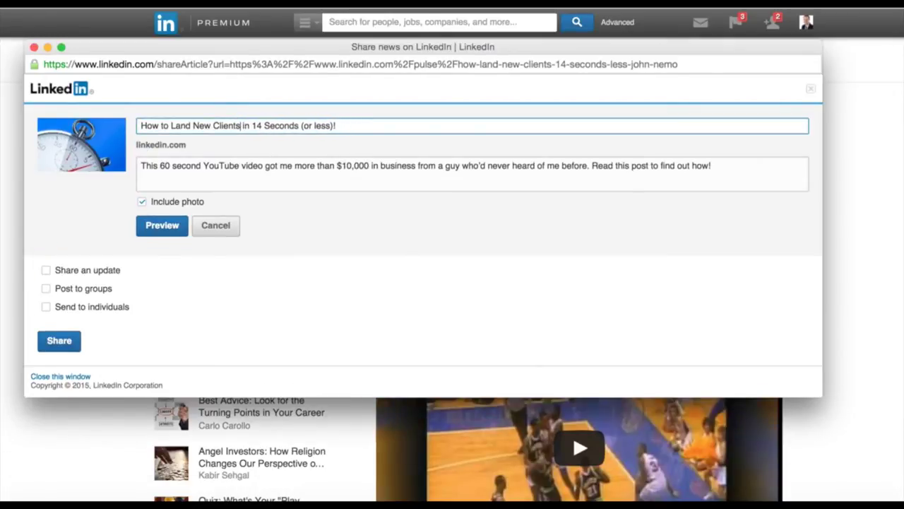
pyautogui.write('on LinkedIn')
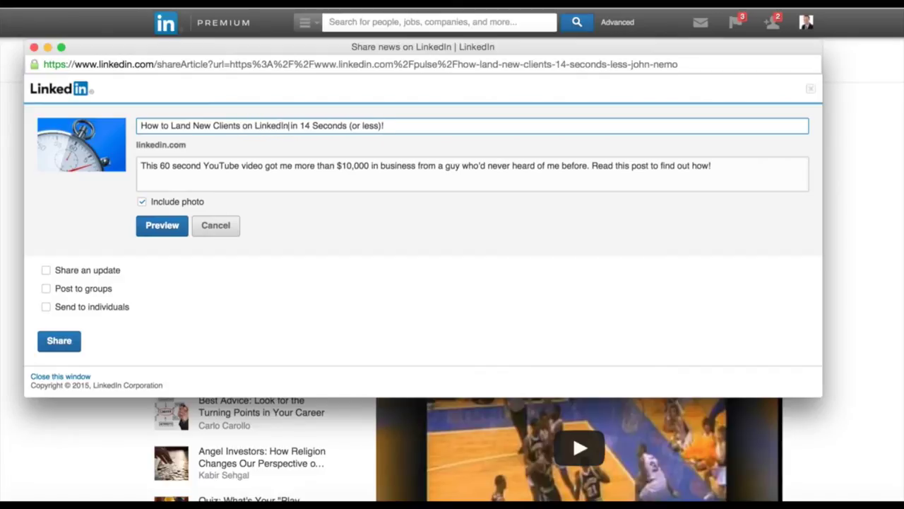
pyautogui.click(162, 226)
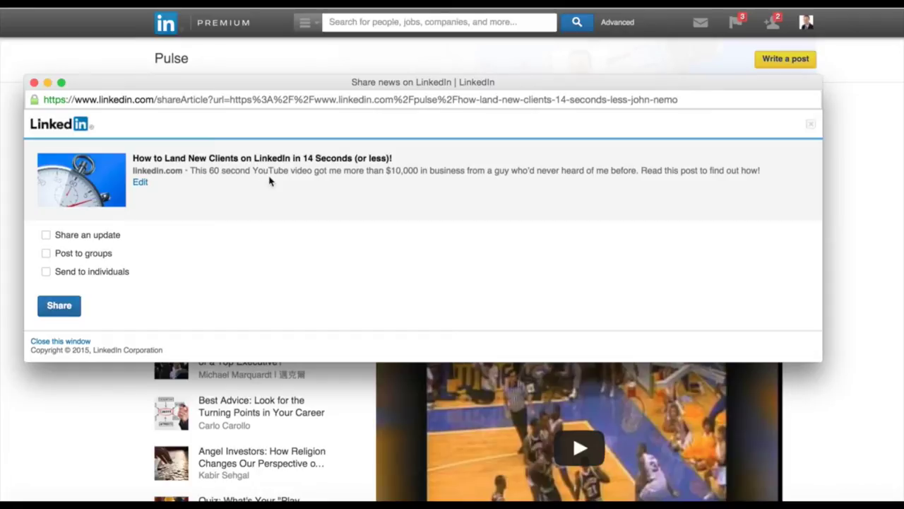
# Enable Post to groups for the article, leaving Share an update turned off.
pyautogui.click(45, 235)
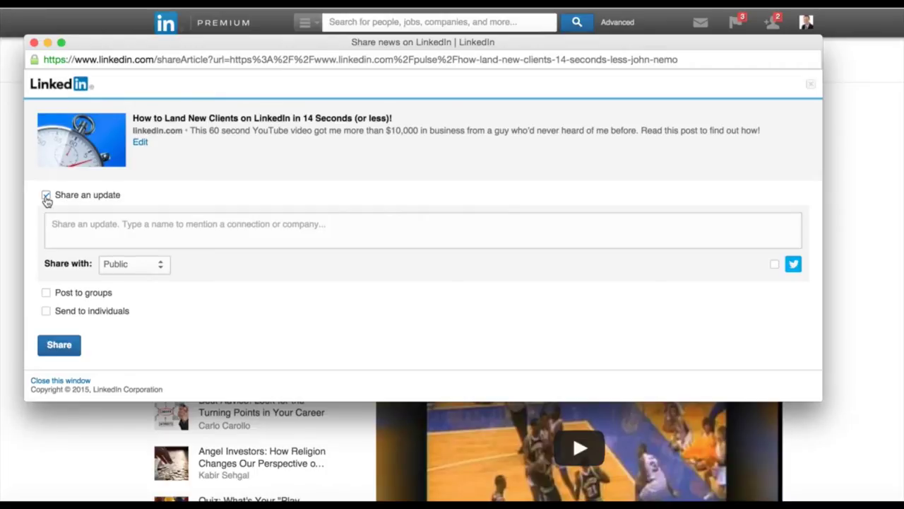
pyautogui.click(46, 199)
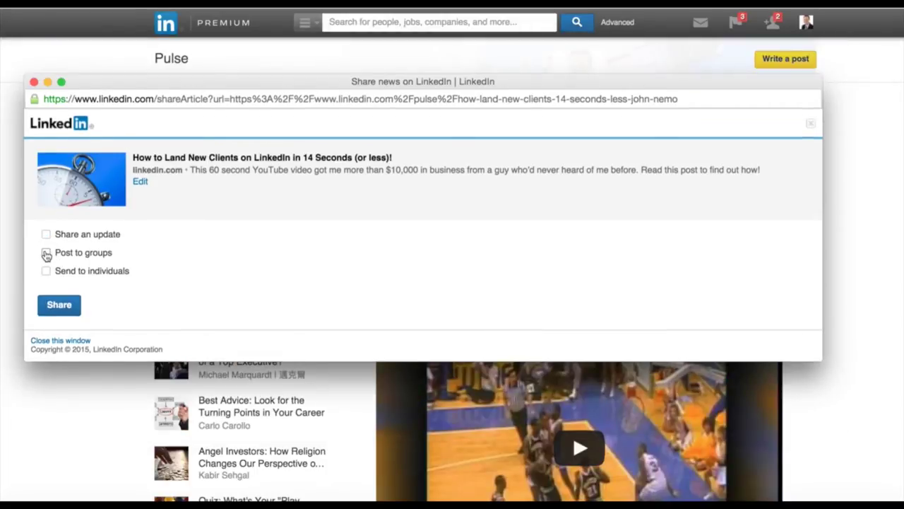
pyautogui.click(46, 255)
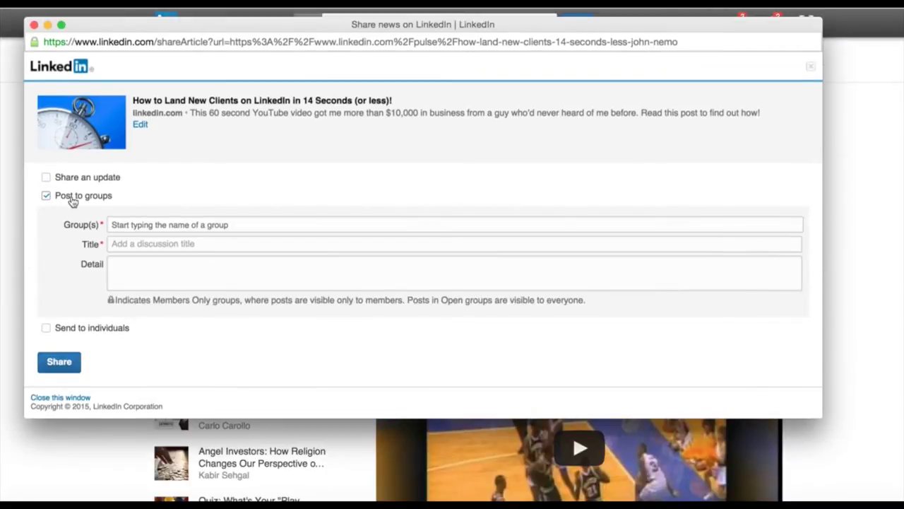
# Add the groups Any Lead Generation and Advanced Sales Manager Certification (ASMC) as recipients of the post.
pyautogui.click(197, 225)
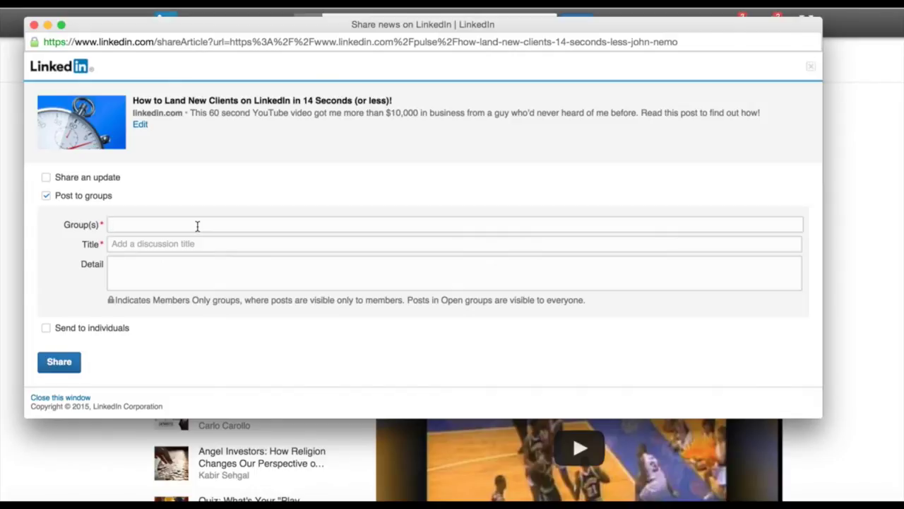
pyautogui.write('a')
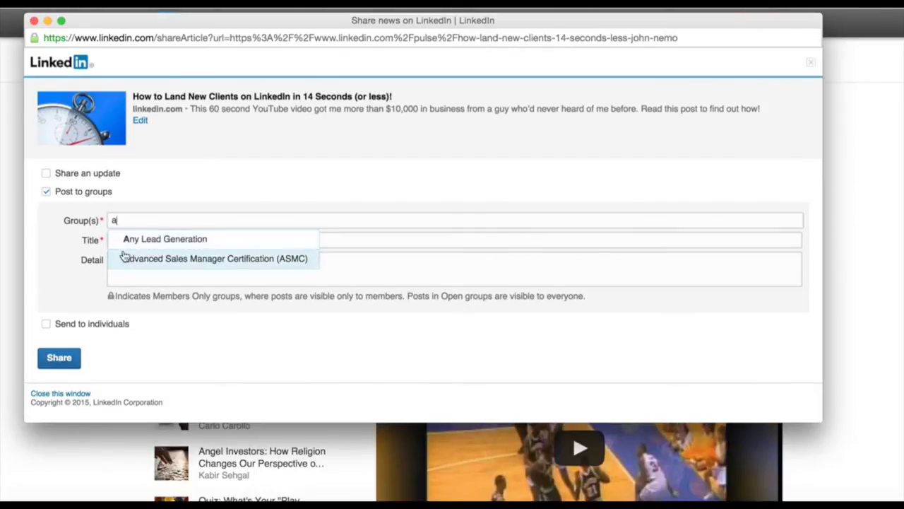
pyautogui.click(141, 239)
pyautogui.write('ad Generation a')
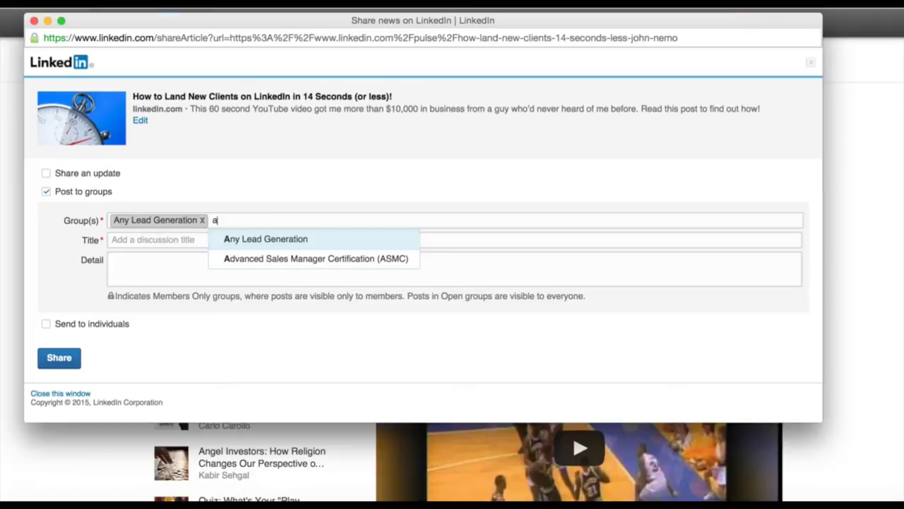
pyautogui.click(252, 259)
# Add the groups B2B Lead Roundtable, B2B SOCIAL MEDIA FOR LEAD GENERATION and Business Development to the recipients.
pyautogui.write('b')
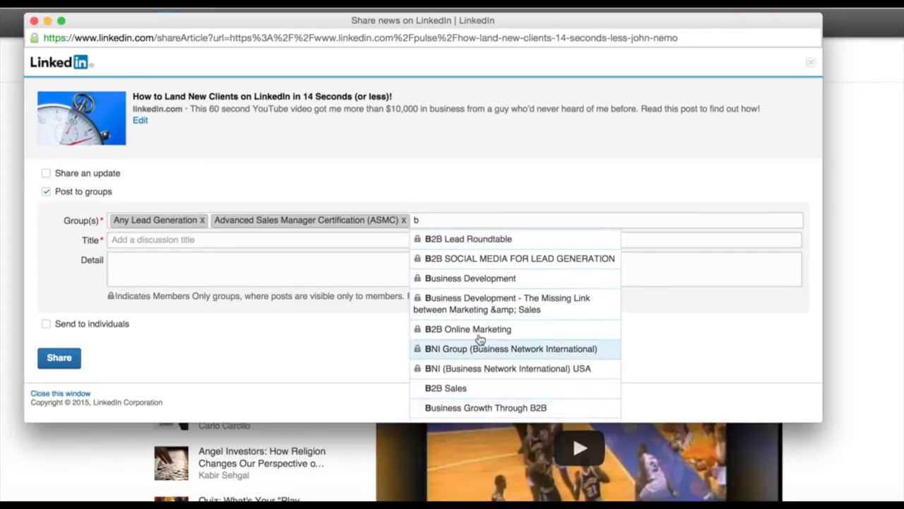
pyautogui.click(468, 242)
pyautogui.write('b')
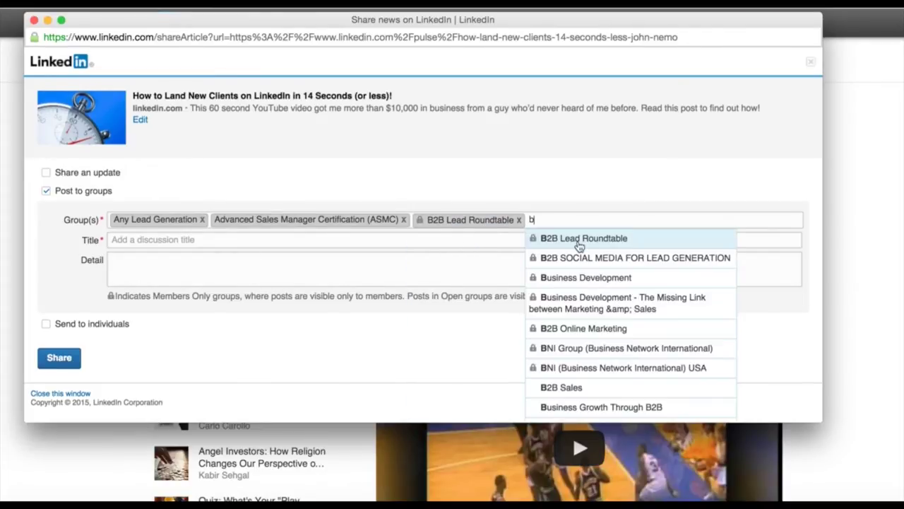
pyautogui.click(585, 258)
pyautogui.write('b')
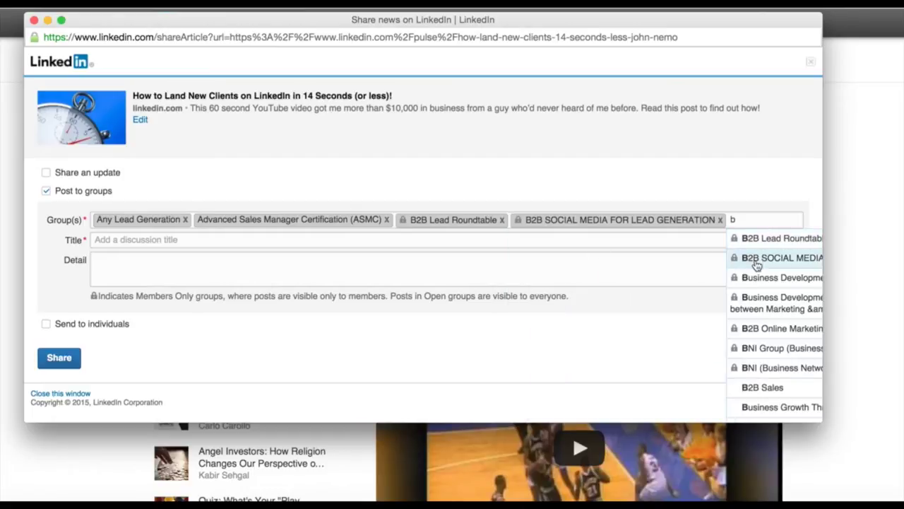
pyautogui.click(755, 259)
pyautogui.write('b')
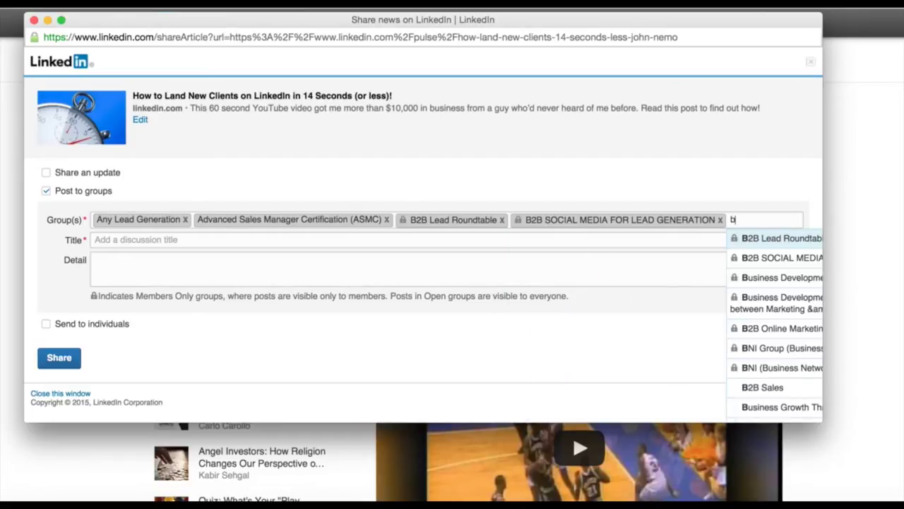
pyautogui.click(760, 283)
# Add the groups Business Development - The Missing Link between Marketing & Sales, B2B Online Marketing and BNI Group (Business Network International).
pyautogui.write('b')
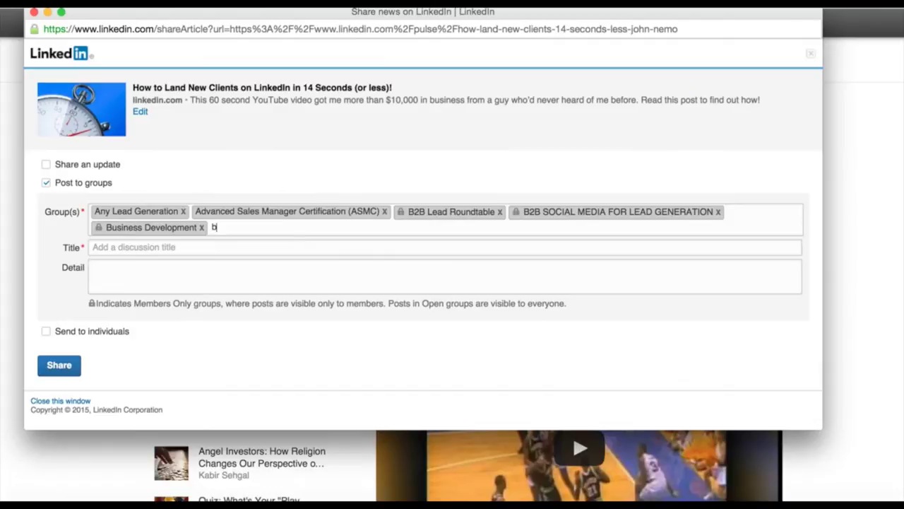
pyautogui.click(287, 284)
pyautogui.write('b')
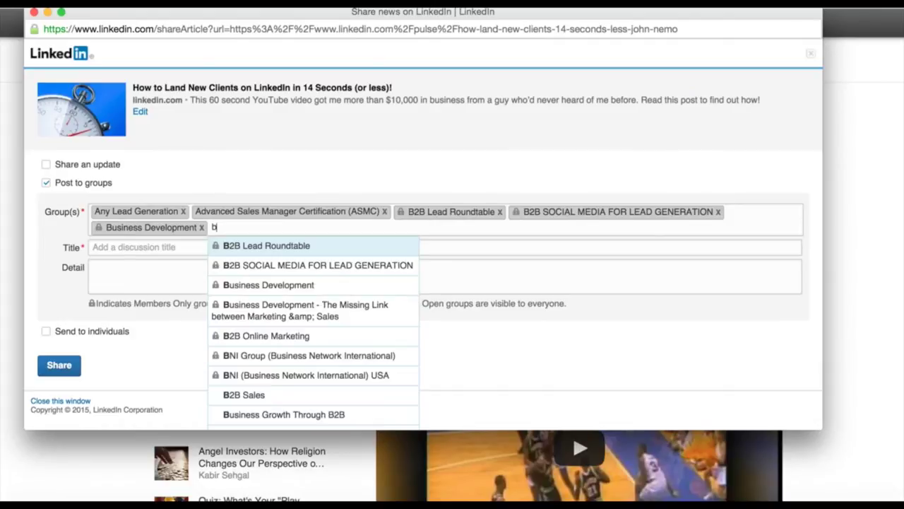
pyautogui.click(279, 320)
pyautogui.write('b')
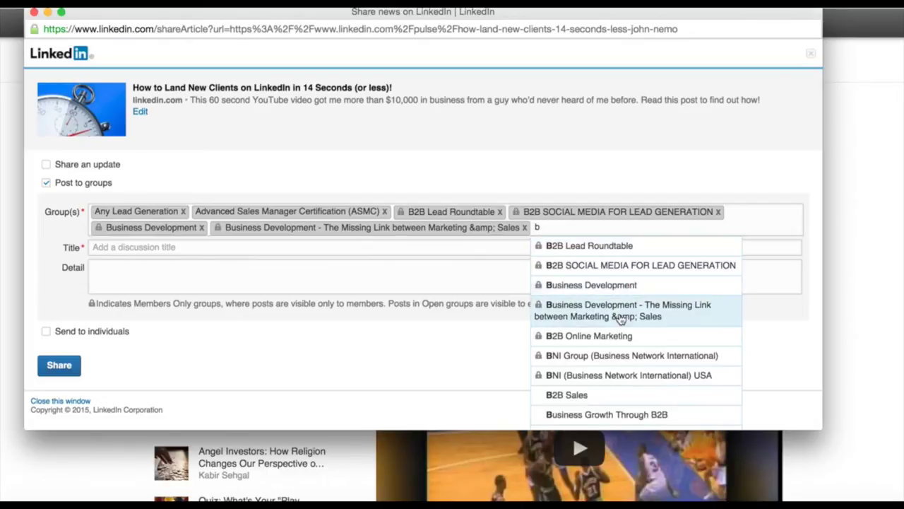
pyautogui.click(618, 337)
pyautogui.write('b')
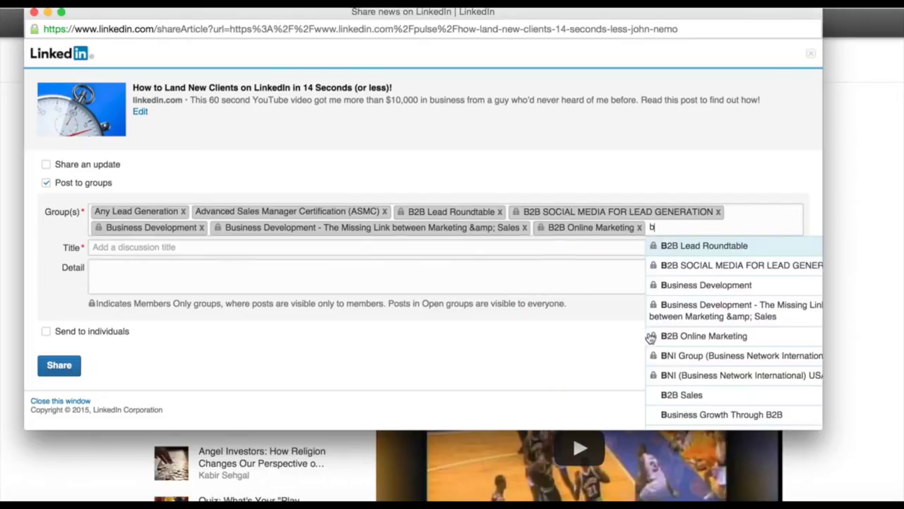
pyautogui.click(681, 356)
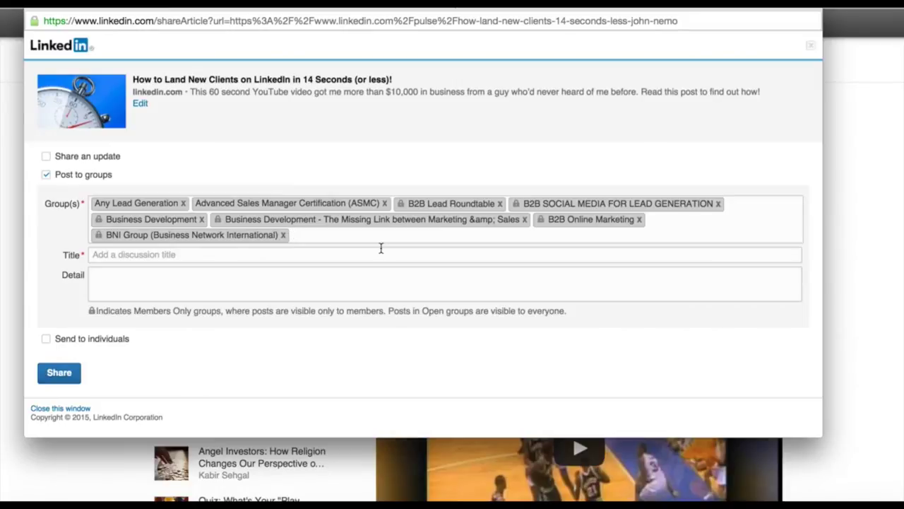
# Add the group BNI (Business Network International) USA to the recipients of the post.
pyautogui.write('b')
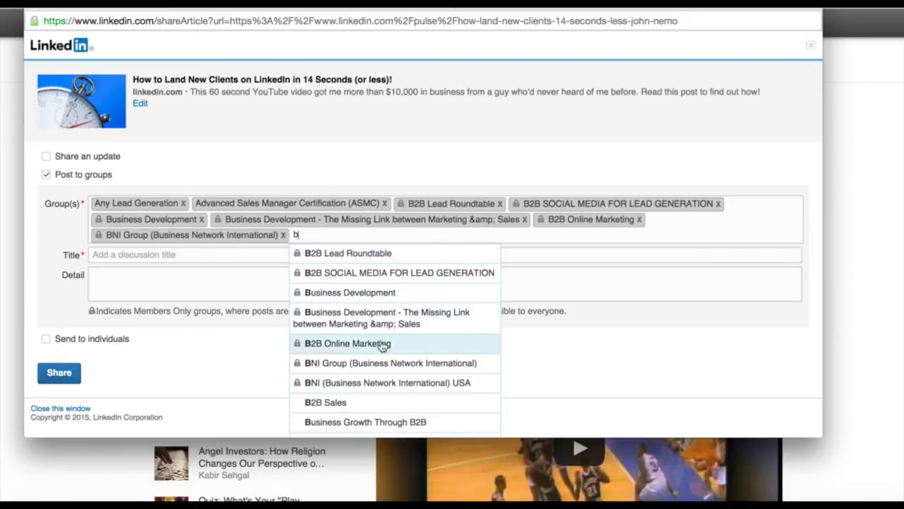
pyautogui.press('BackSpace')
pyautogui.write('b')
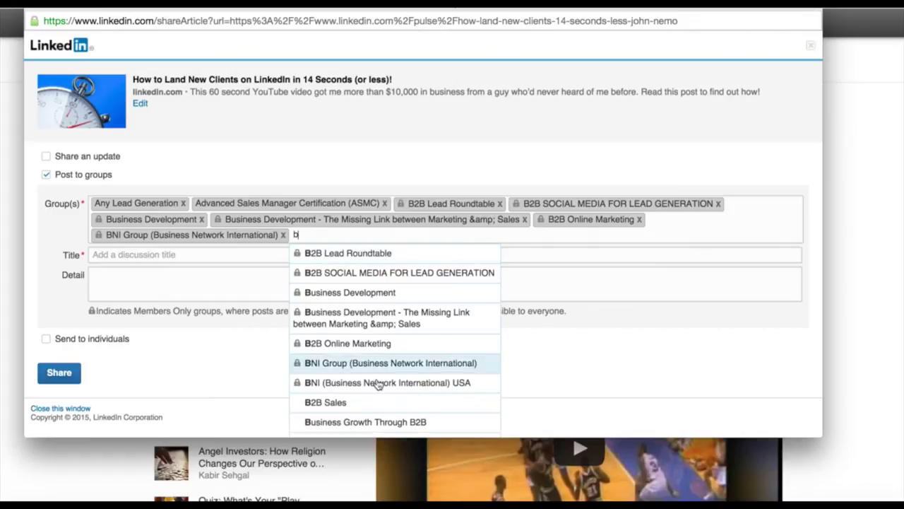
pyautogui.press('BackSpace')
pyautogui.write('b')
pyautogui.click(303, 382)
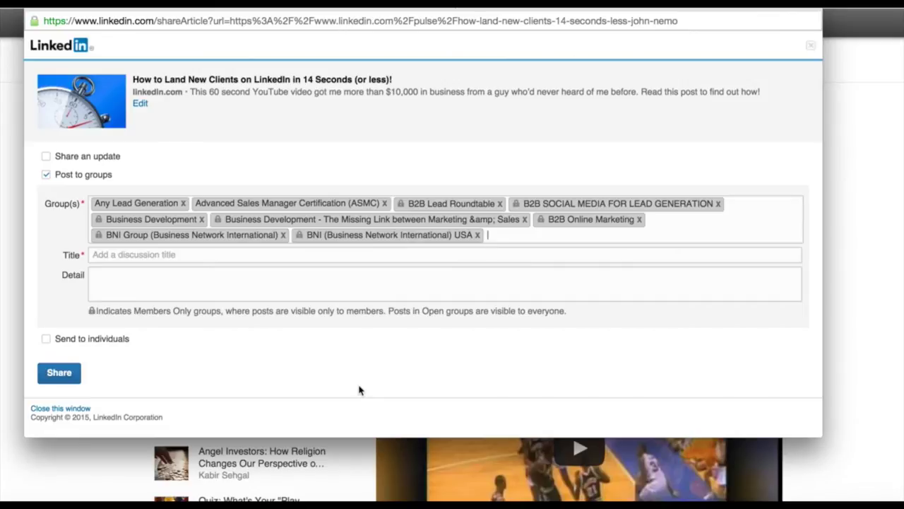
# Add the groups B2B Sales and Business Growth Through B2B to the recipients.
pyautogui.write('b')
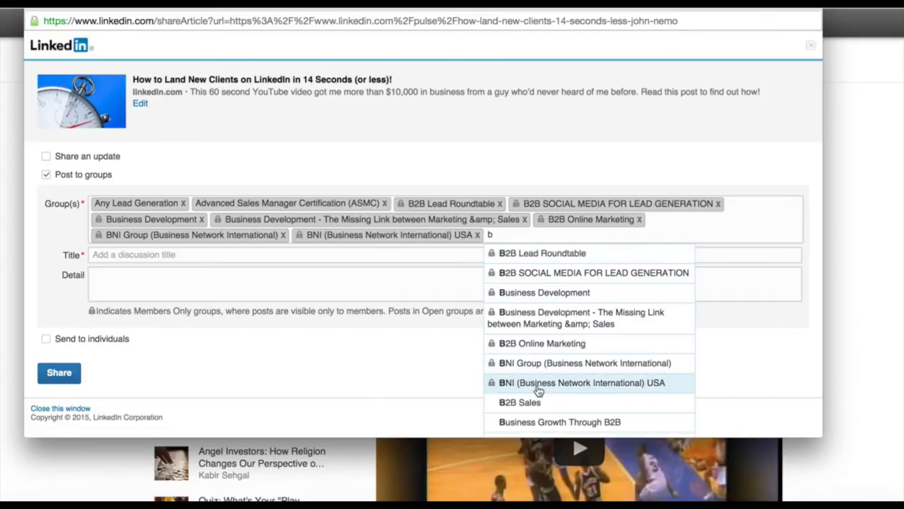
pyautogui.press('BackSpace')
pyautogui.write('b')
pyautogui.click(568, 403)
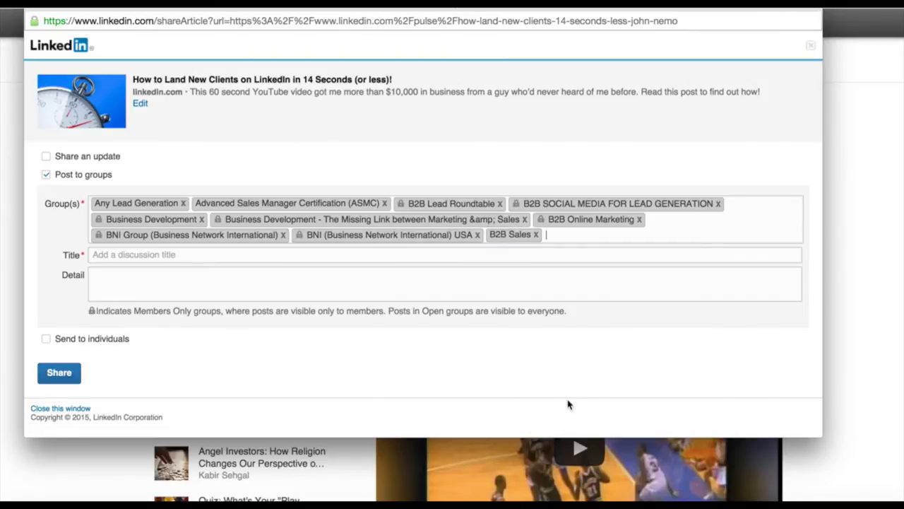
pyautogui.write('b')
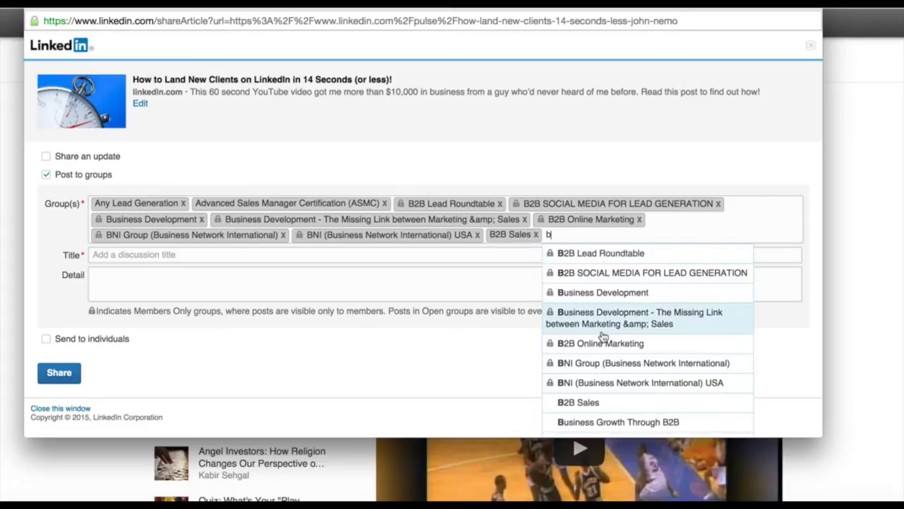
pyautogui.click(599, 423)
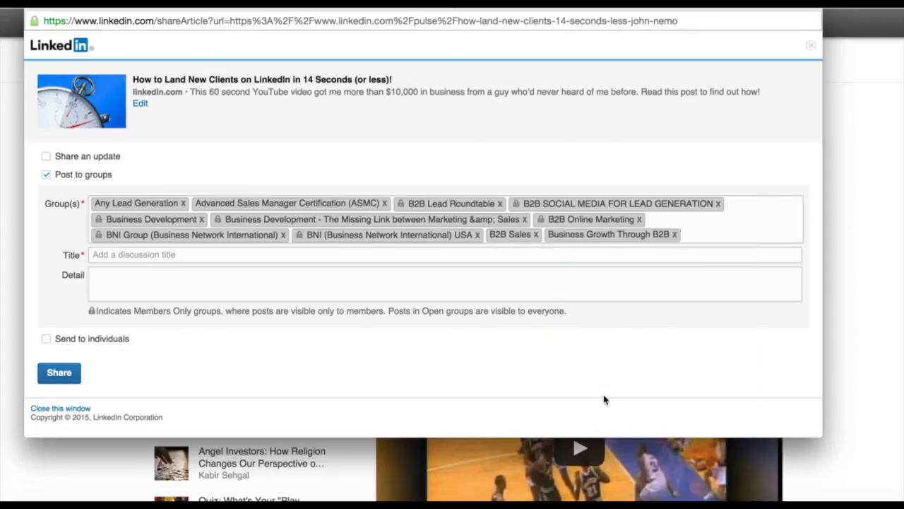
# Add the groups Connected in St. Paul MN and Chief Marketing Officer (CMO) Network - #1 Group for CMOs to the recipients.
pyautogui.write('c')
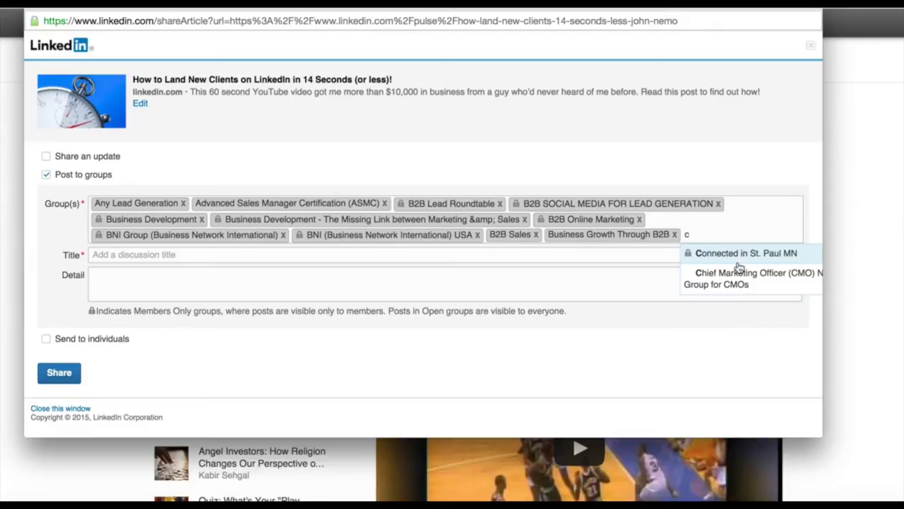
pyautogui.click(739, 259)
pyautogui.write('c')
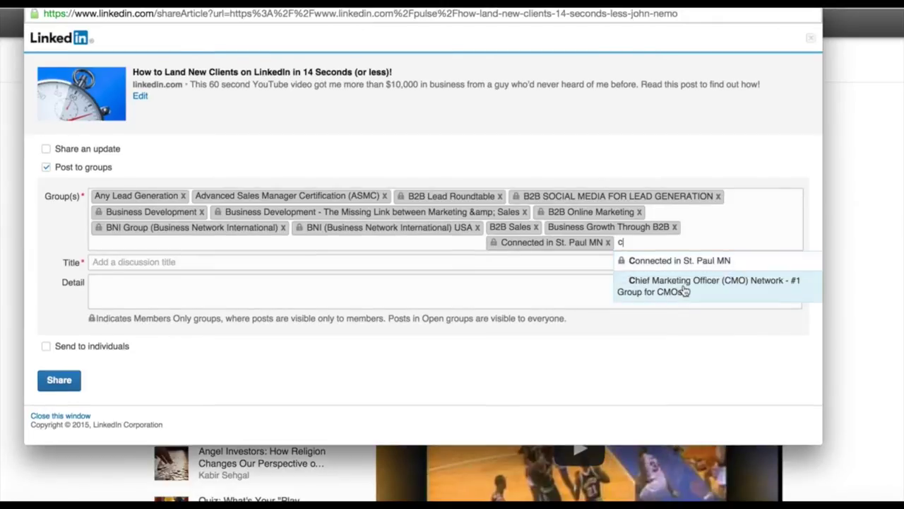
pyautogui.click(685, 288)
# Add the groups Digital Marketing: Social Media, Search, Mobile & more and Debt Collection Marketing: More Revenue. More Clients. to the recipients.
pyautogui.write('d')
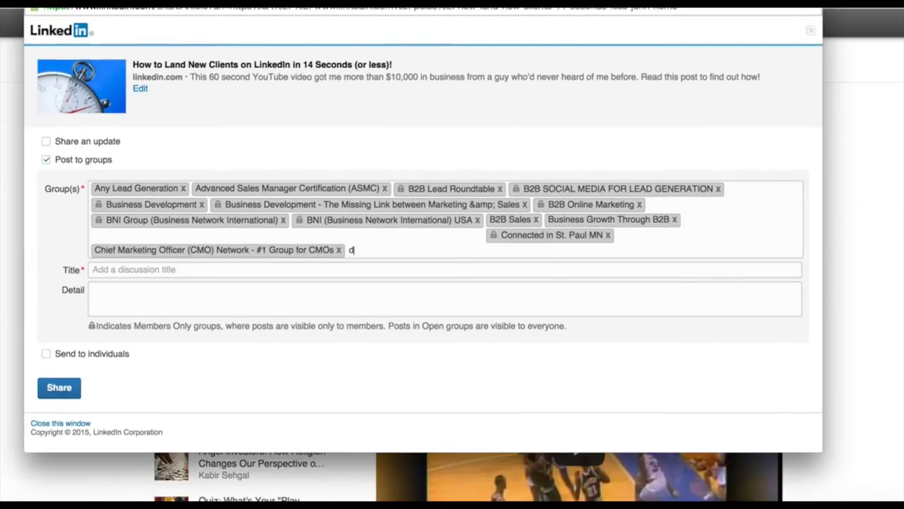
pyautogui.click(424, 276)
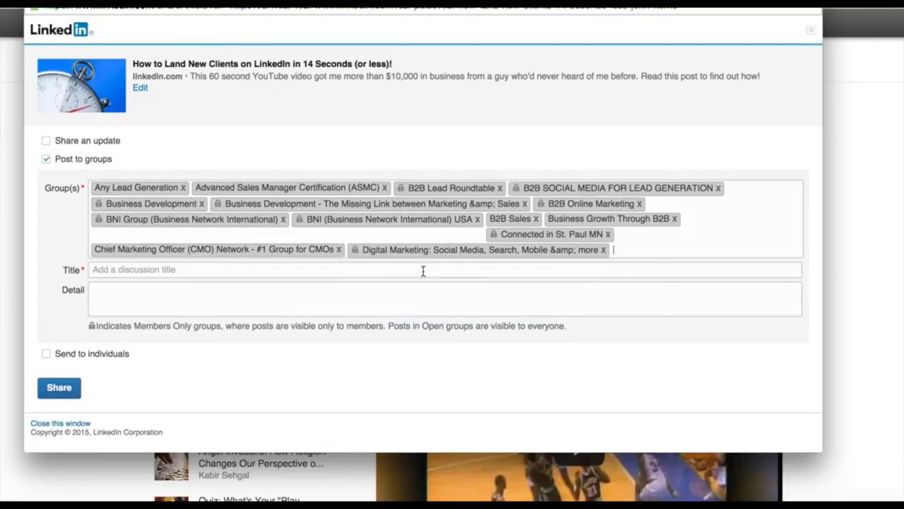
pyautogui.write('d')
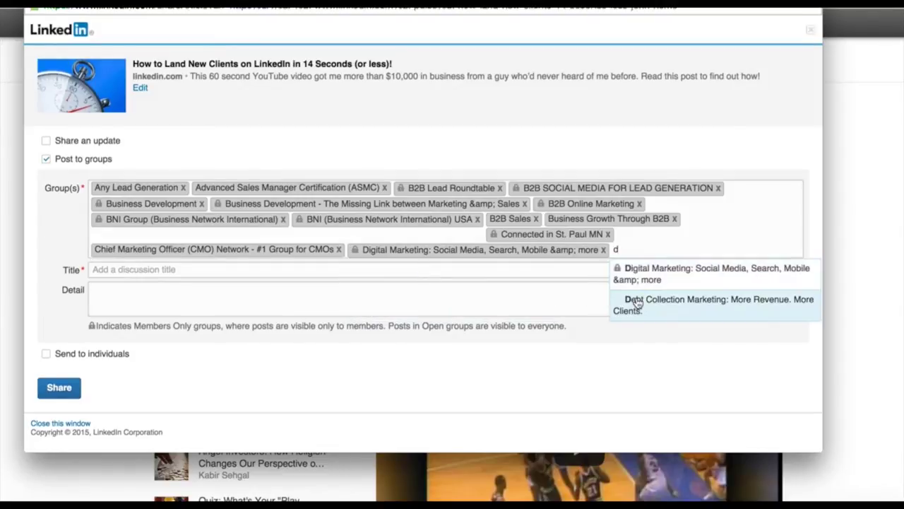
pyautogui.click(634, 298)
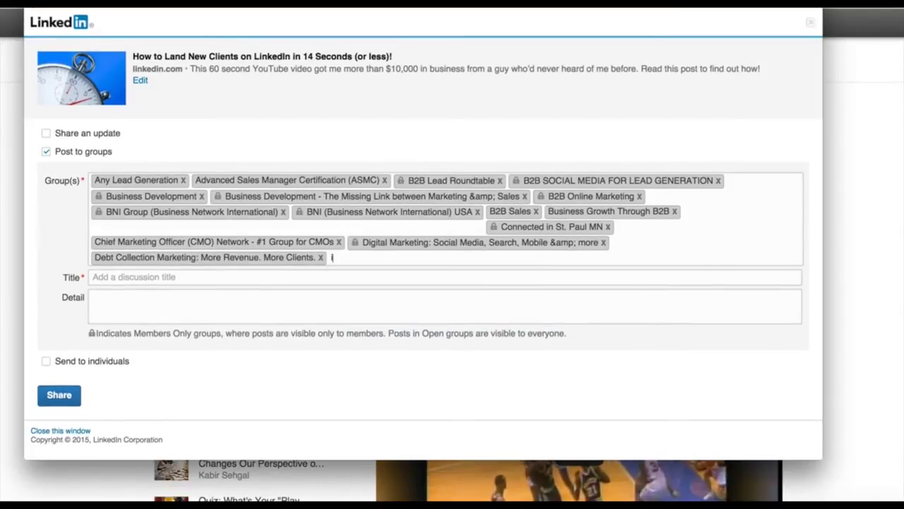
# Add the groups IABC Minnesota and LEAD GENERATORS, BUYERS & AFFILIATES / BROKERS to the recipients.
pyautogui.write('i')
pyautogui.click(470, 276)
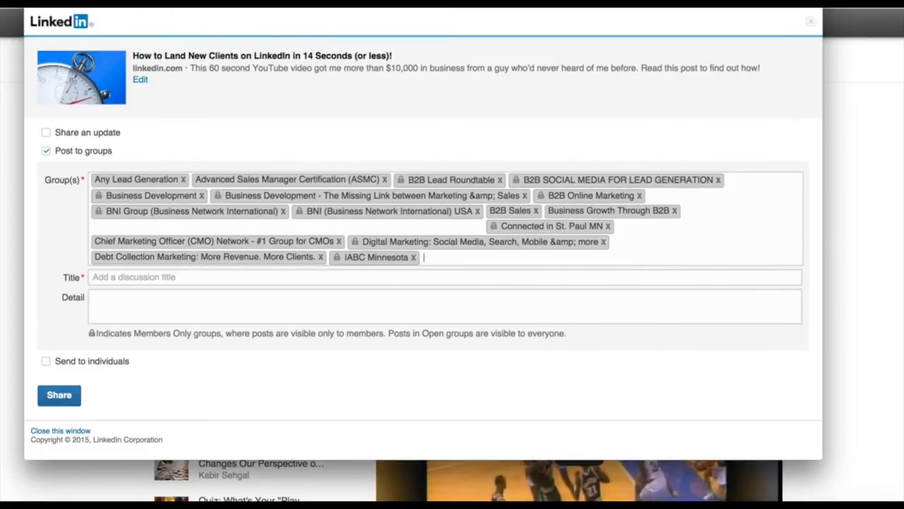
pyautogui.write('l')
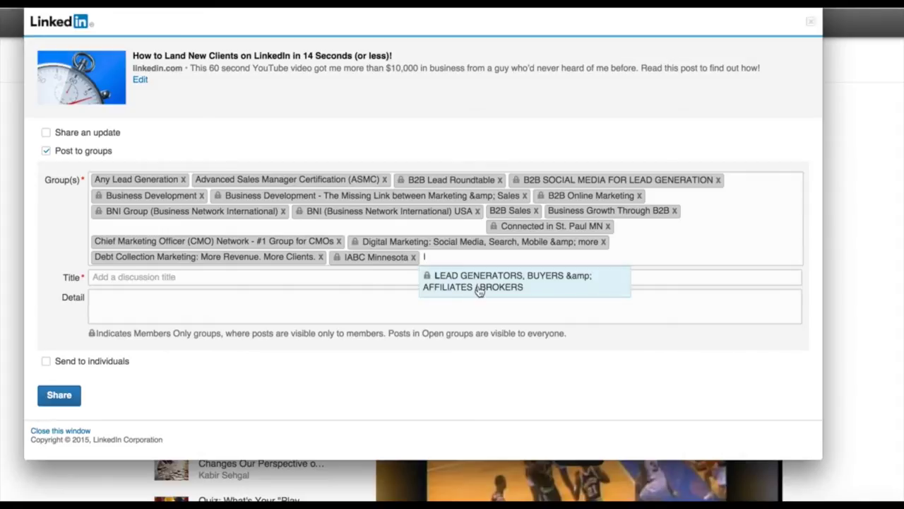
pyautogui.click(480, 286)
# Add the groups Online Lead Generation and On Startups - The Community For Entrepreneurs to the recipients.
pyautogui.write('m')
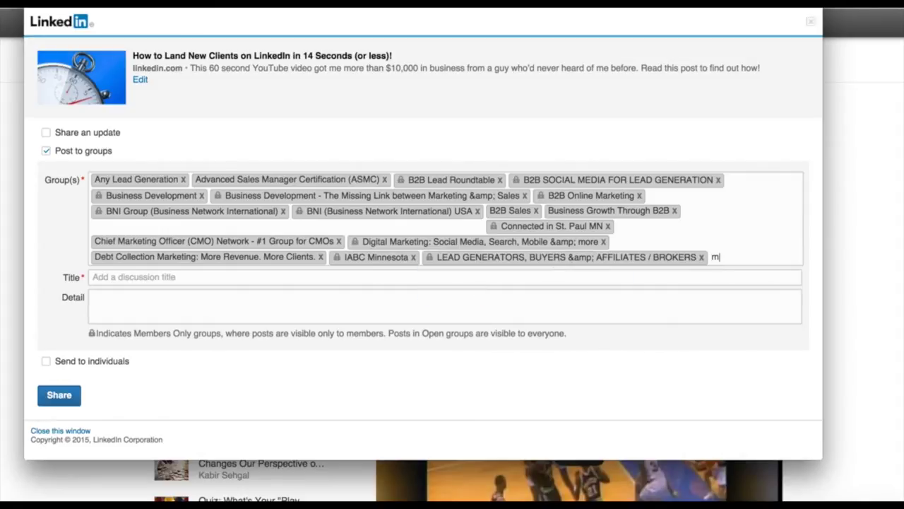
pyautogui.press('BackSpace')
pyautogui.write('n')
pyautogui.press('BackSpace')
pyautogui.write('o')
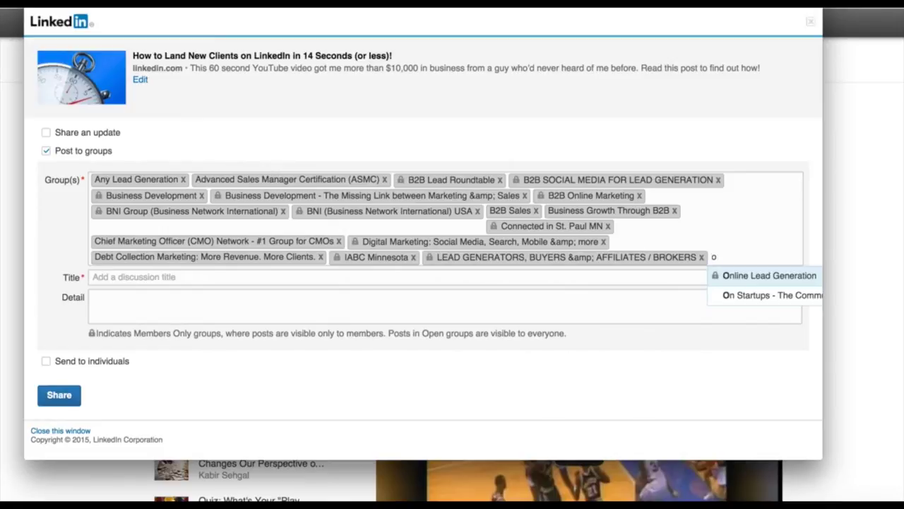
pyautogui.click(773, 281)
pyautogui.write('o')
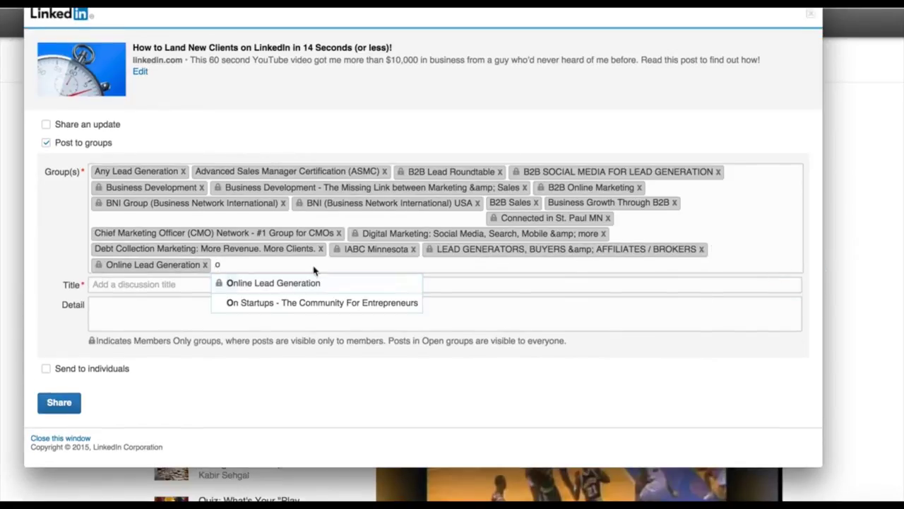
pyautogui.click(314, 303)
# Add the groups Pitch Less. Sell More. (Repeat.) and PeopleCount Social Media to the recipients.
pyautogui.write('p')
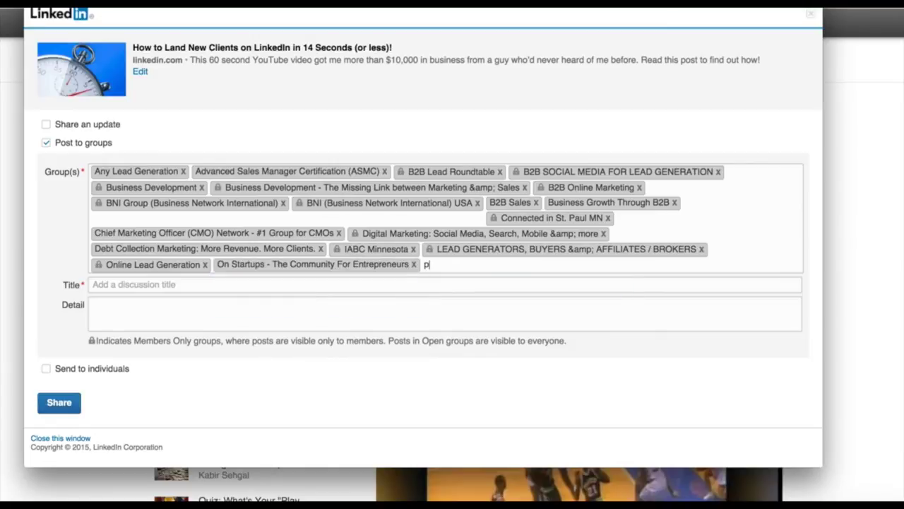
pyautogui.click(472, 283)
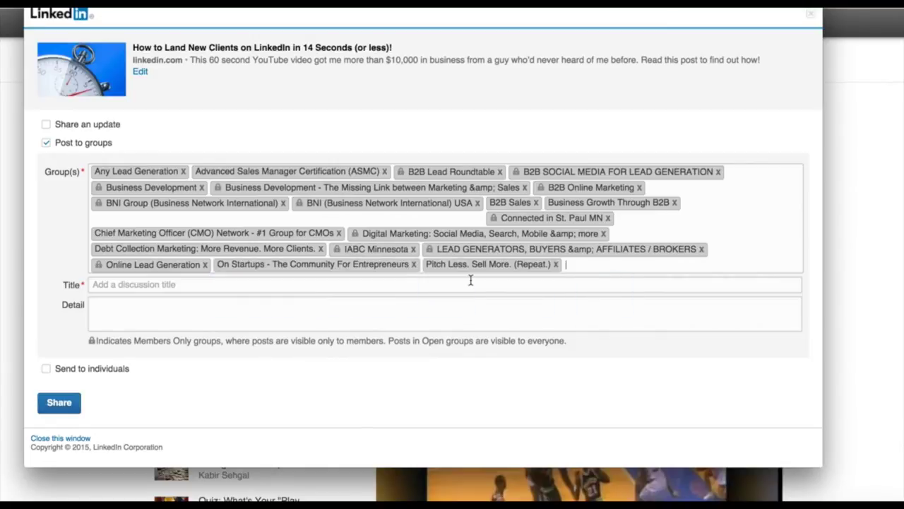
pyautogui.write('p')
pyautogui.click(609, 304)
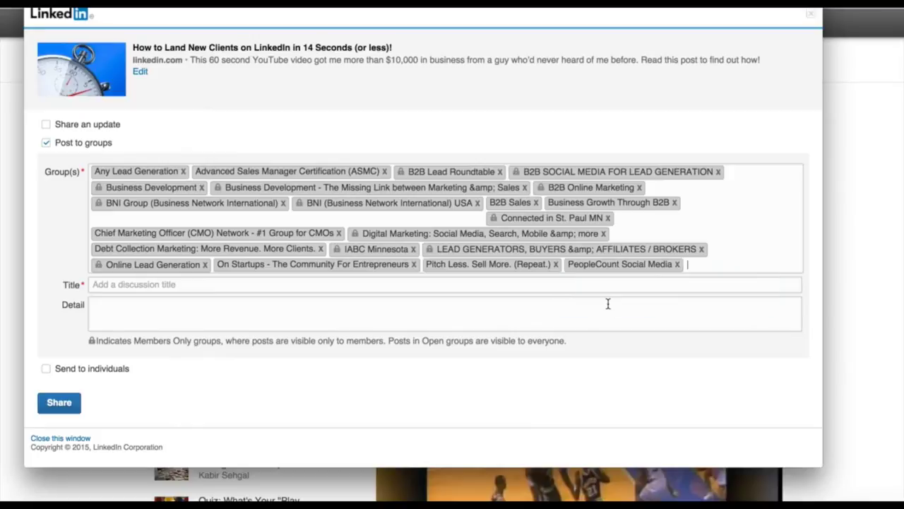
# Add the groups Sales and Marketing Executives (SME) of Mpls/St. Paul and Sales Playbook! to the recipients.
pyautogui.write('q')
pyautogui.press('BackSpace')
pyautogui.write('s')
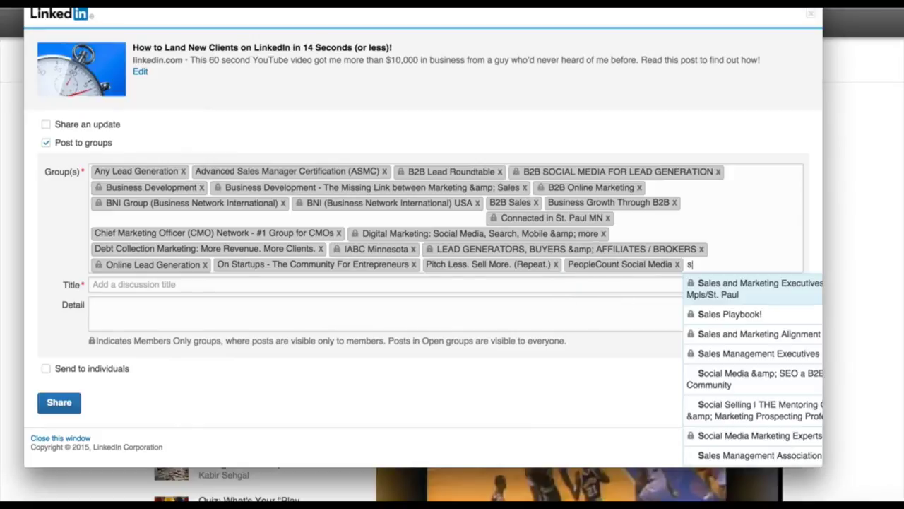
pyautogui.click(723, 301)
pyautogui.write('s')
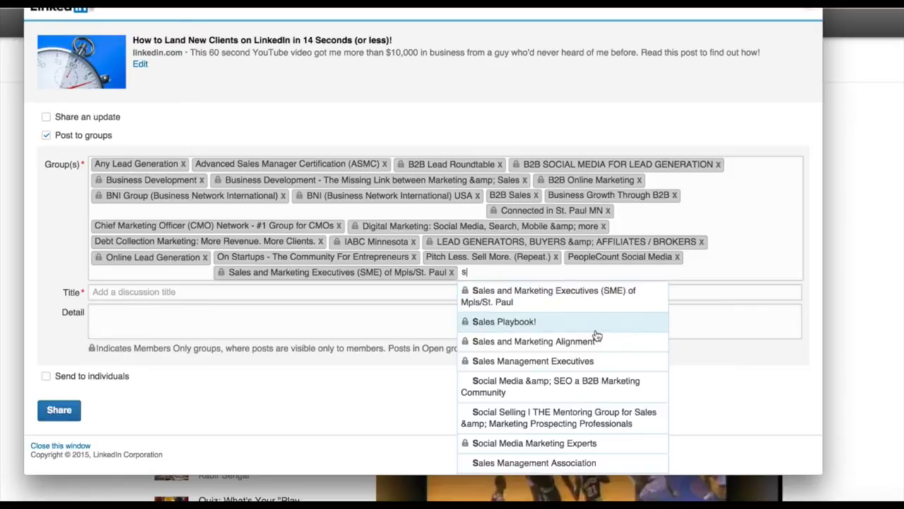
pyautogui.click(597, 331)
# Add the groups Sales and Marketing Alignment and Sales Management Executives to the recipients.
pyautogui.write('s')
pyautogui.click(596, 346)
pyautogui.write('s')
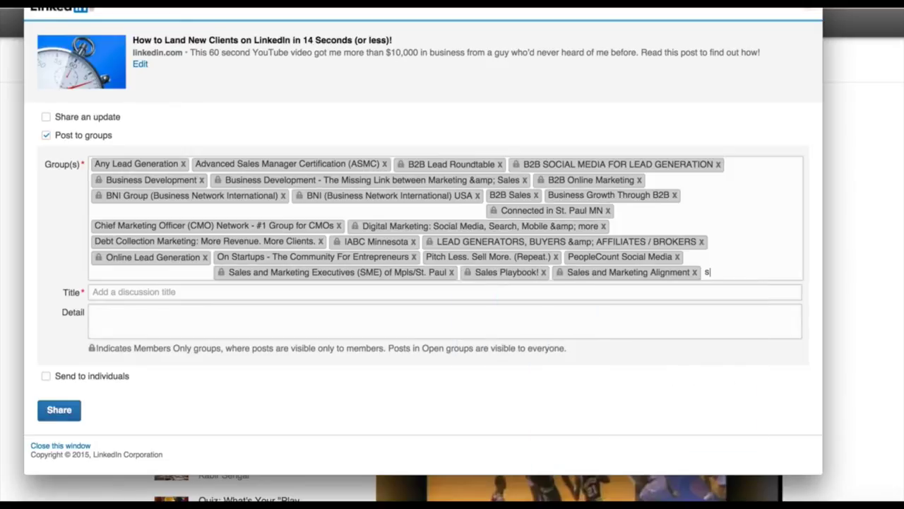
pyautogui.click(733, 357)
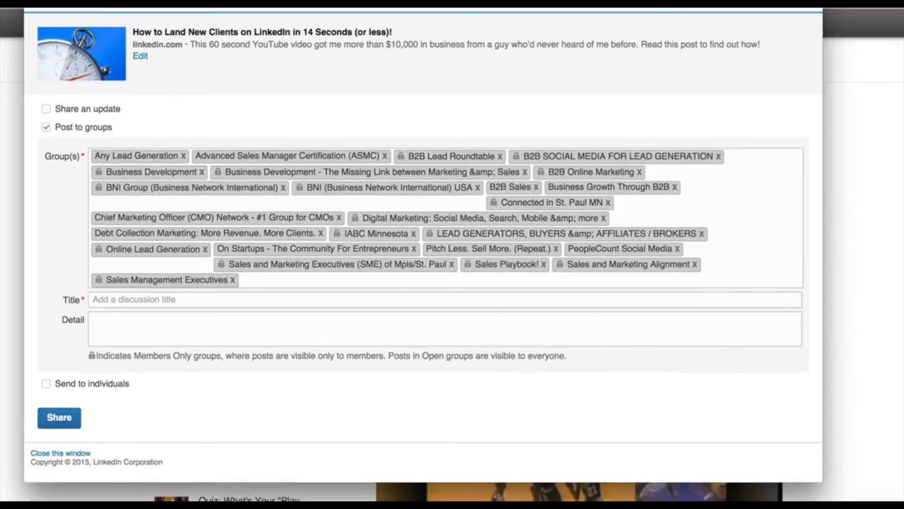
# Add the groups Social Media & SEO a B2B Marketing Community and Social Selling | THE Mentoring Group for Sales & Marketing Prospecting Professionals.
pyautogui.write('s')
pyautogui.click(389, 380)
pyautogui.write('s')
pyautogui.click(364, 393)
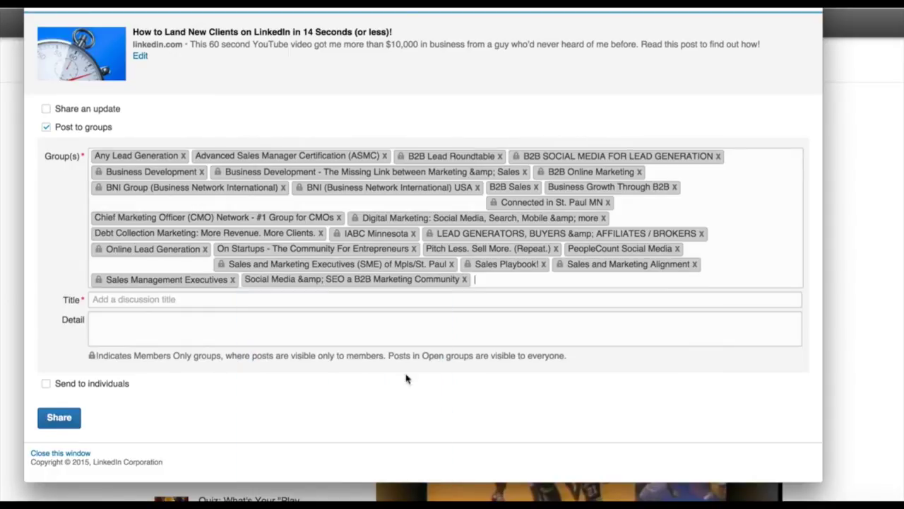
pyautogui.write('s')
pyautogui.click(501, 424)
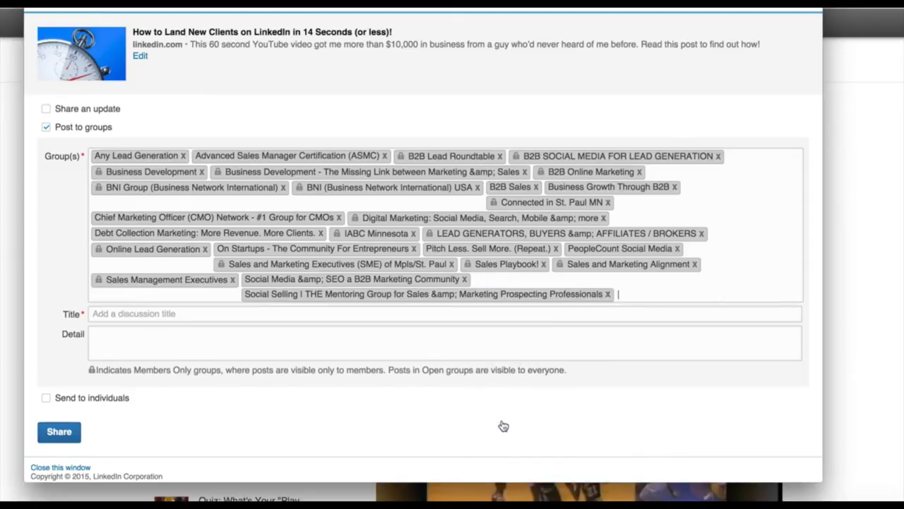
# Add the groups Social Media Marketing Experts and Sales Management Association to the recipients.
pyautogui.write('s')
pyautogui.scroll(-1, 636, 406)
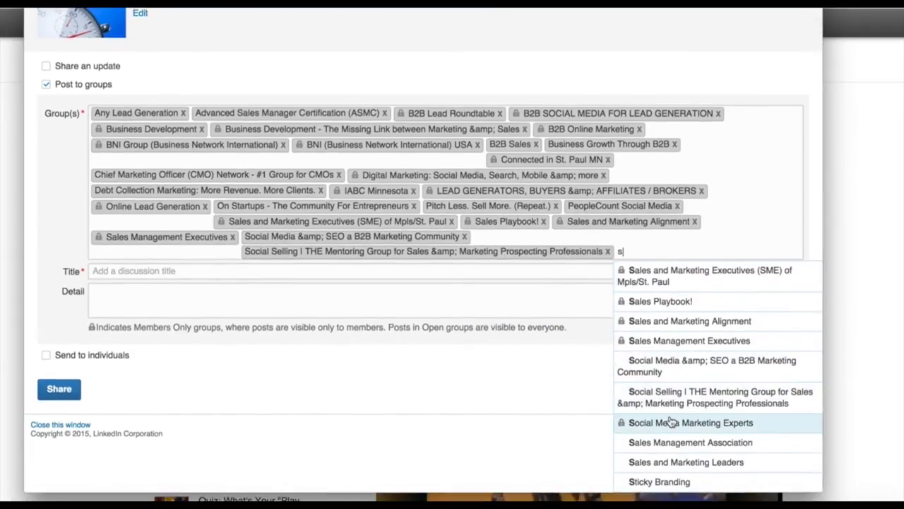
pyautogui.click(671, 422)
pyautogui.write('s')
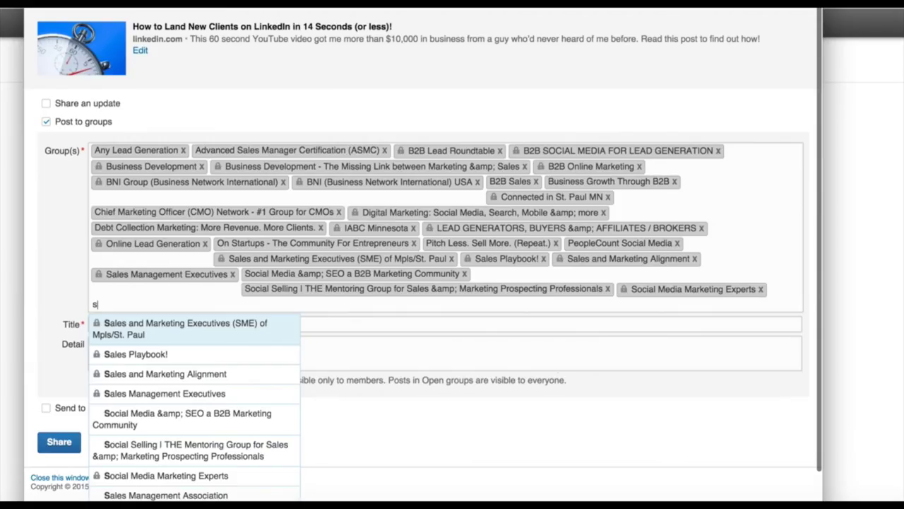
pyautogui.click(208, 427)
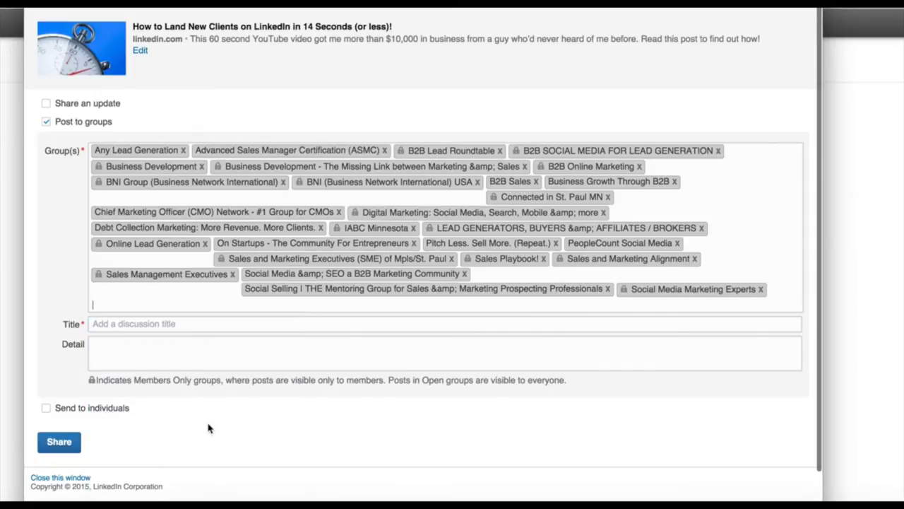
pyautogui.write('s')
pyautogui.scroll(-1, 208, 428)
pyautogui.click(208, 427)
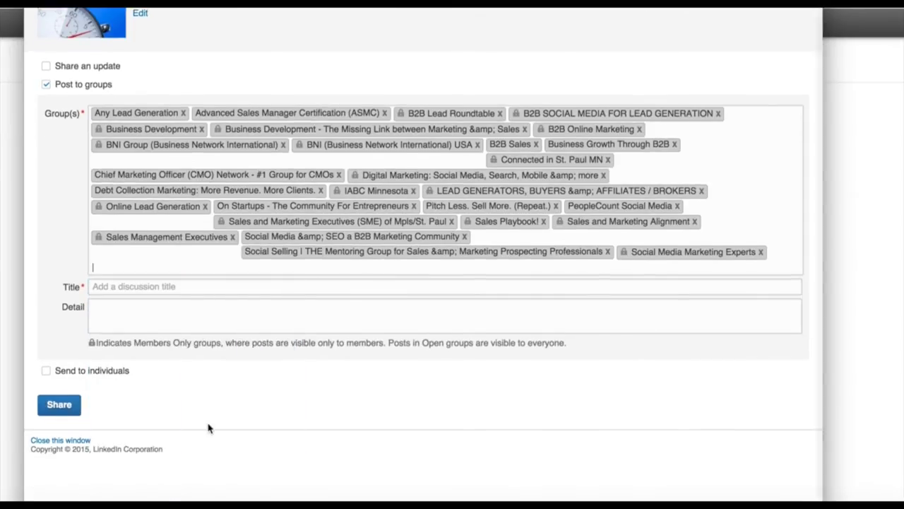
pyautogui.write('s')
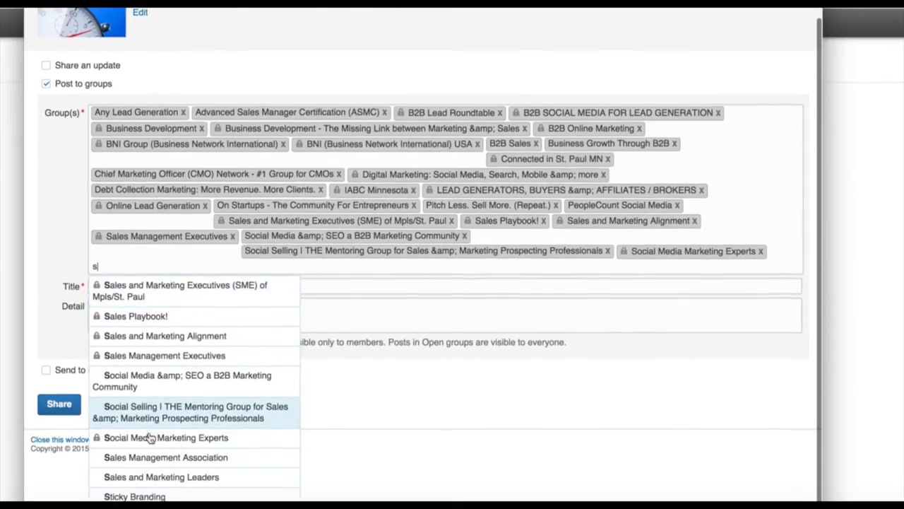
pyautogui.click(150, 457)
# Add the groups Sales and Marketing Leaders and Sticky Branding to the recipients.
pyautogui.write('s')
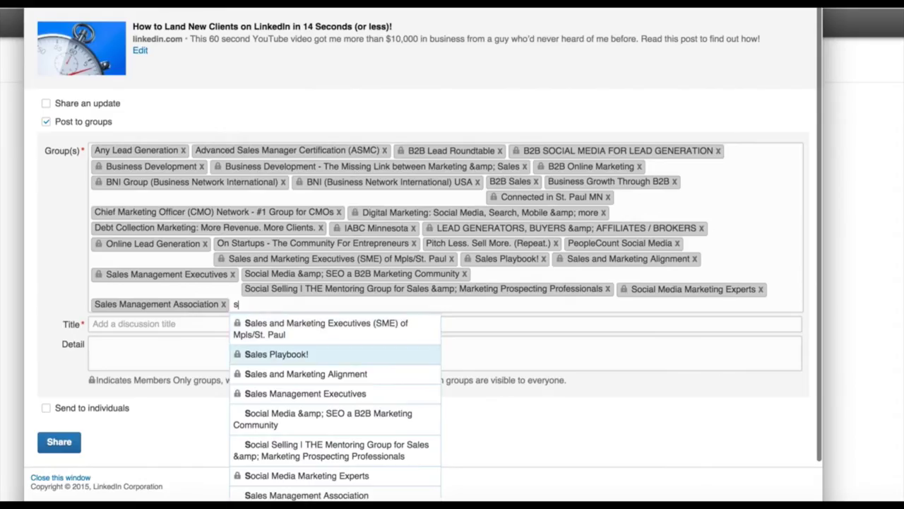
pyautogui.scroll(-1, 291, 353)
pyautogui.click(292, 477)
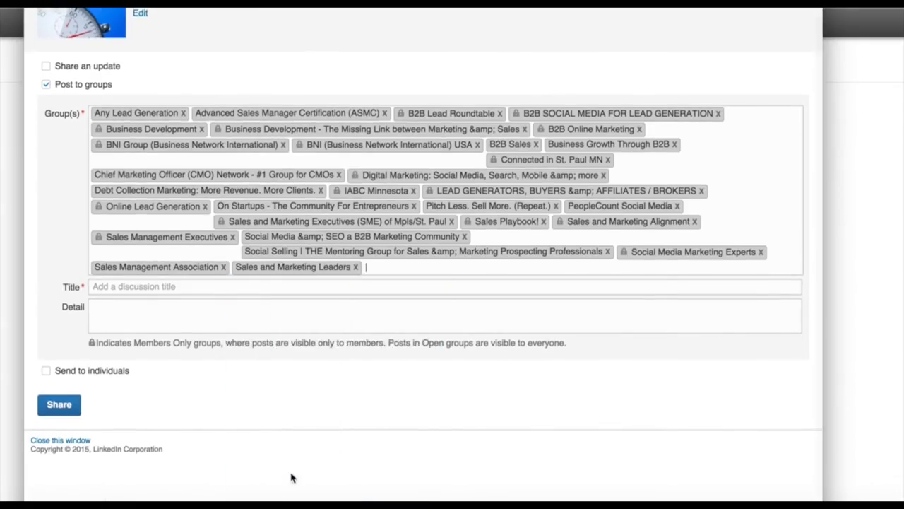
pyautogui.write('s')
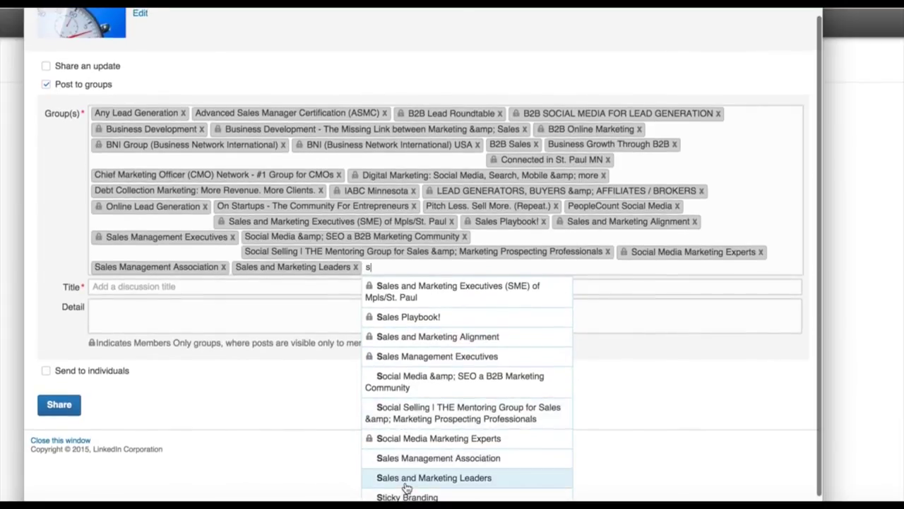
pyautogui.click(407, 476)
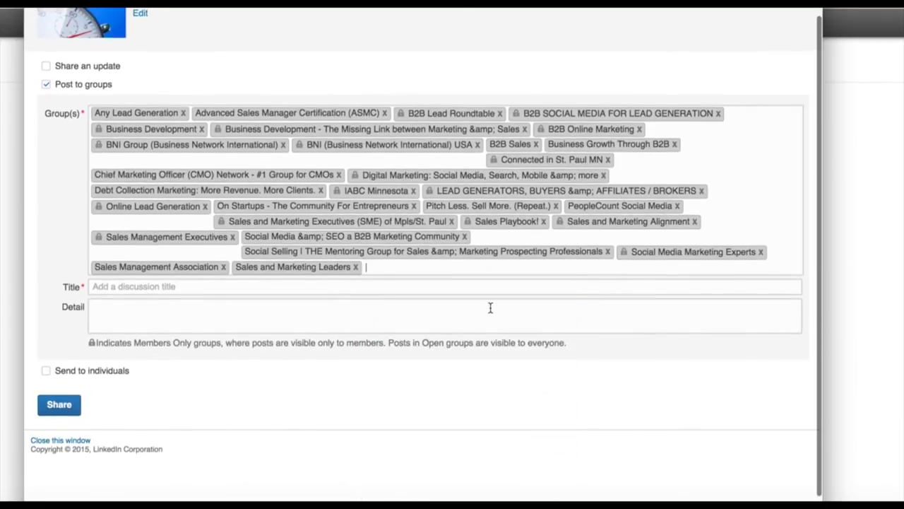
pyautogui.write('s')
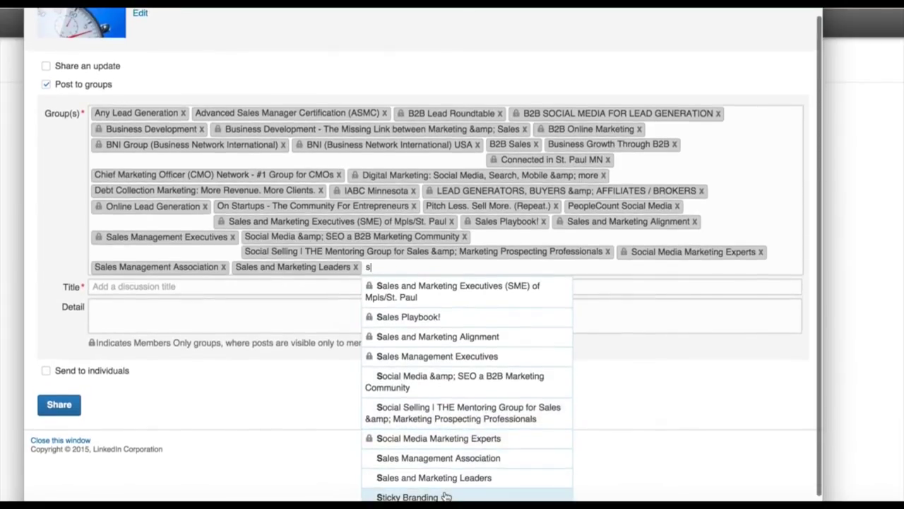
pyautogui.click(446, 497)
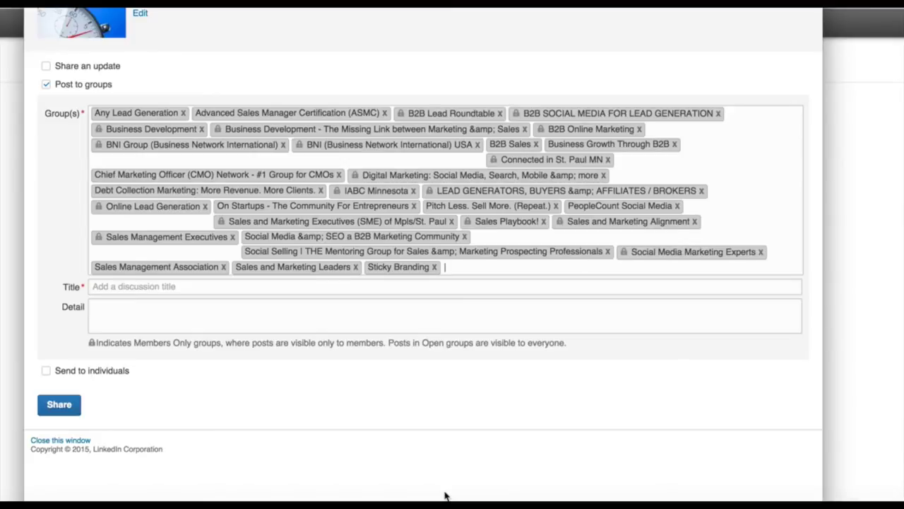
# Add the groups The Twin Cities Business Peer Network, The Sales Association and The Prospecting Network to the recipients.
pyautogui.scroll(1, 445, 496)
pyautogui.write('t')
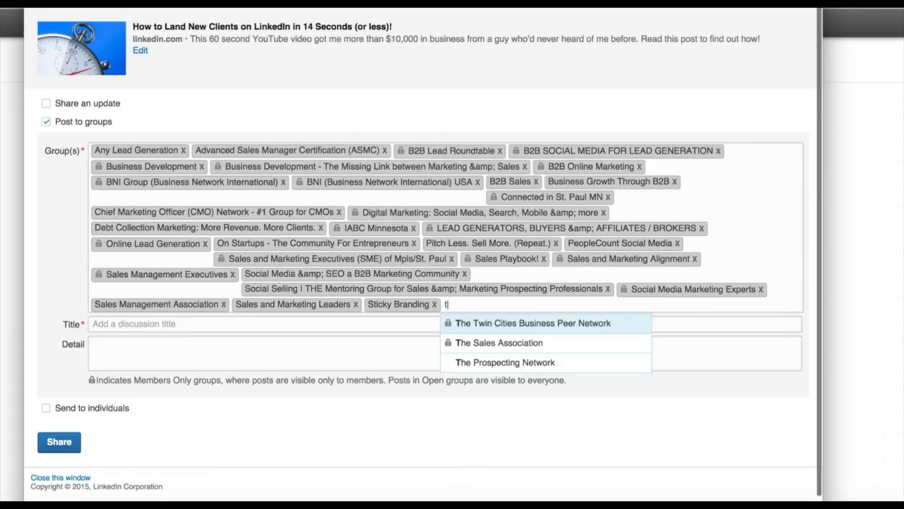
pyautogui.click(567, 322)
pyautogui.click(652, 346)
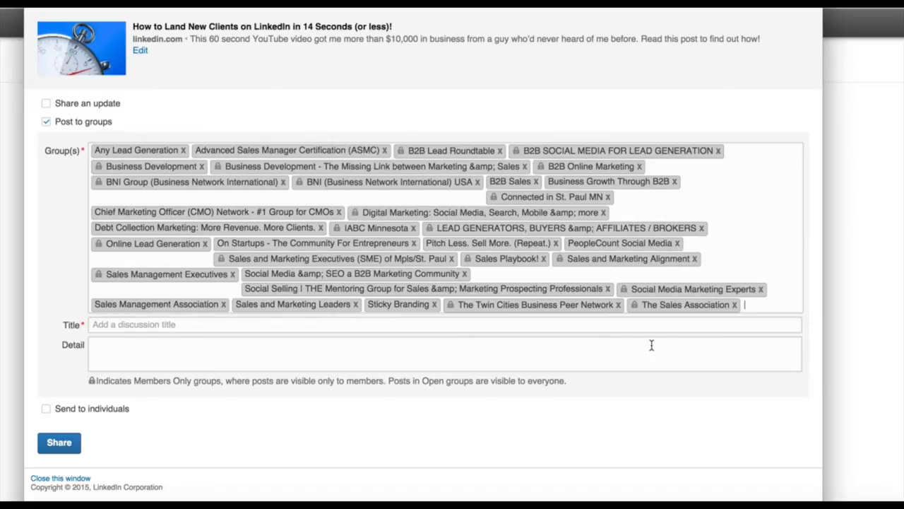
pyautogui.write('t')
pyautogui.click(769, 364)
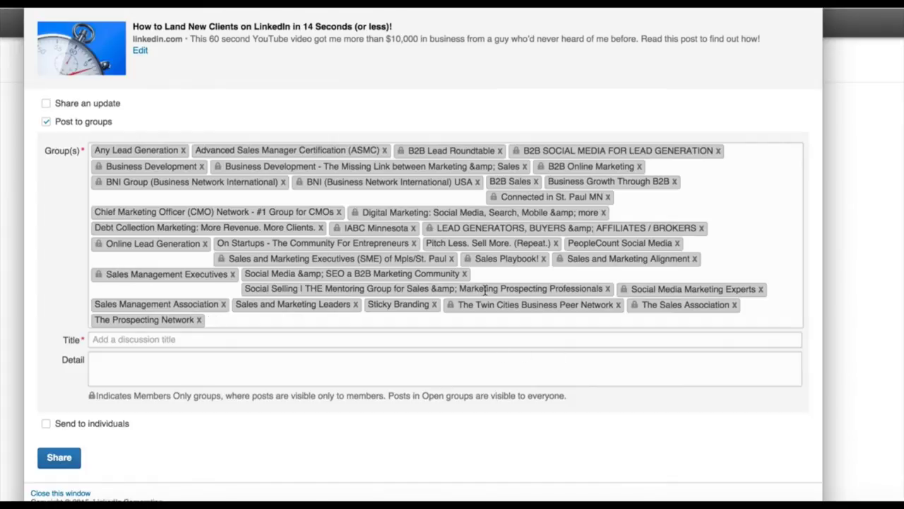
# Set the discussion title to "What's the most outrageous thing you've sent a new LinkedIn Connection?".
pyautogui.click(337, 340)
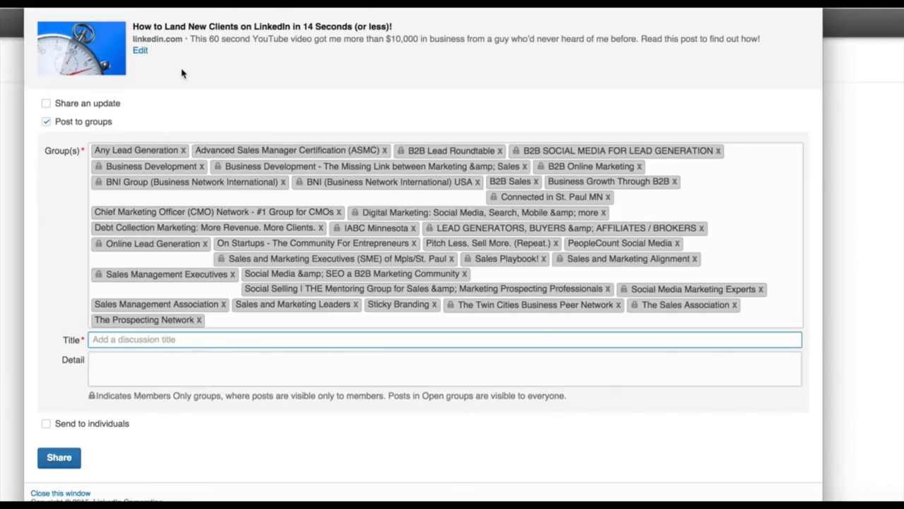
pyautogui.scroll(-1, 181, 73)
pyautogui.scroll(1, 181, 74)
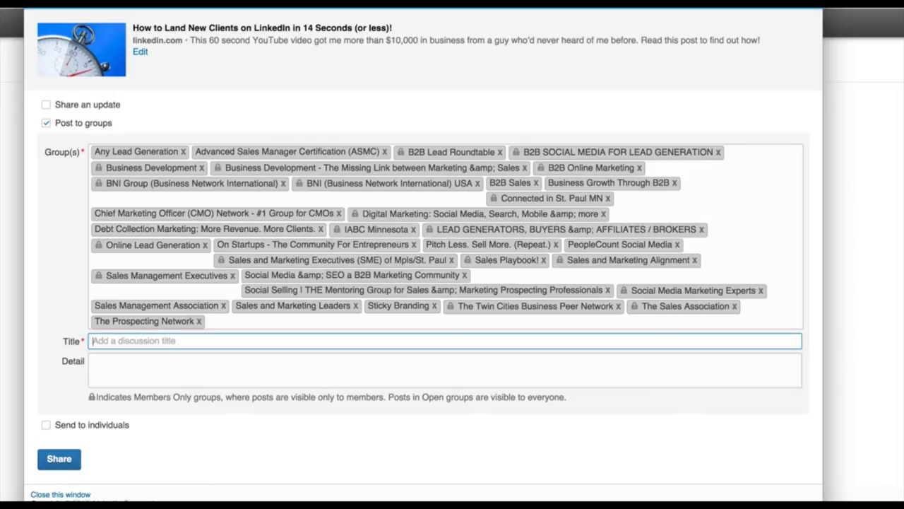
pyautogui.write('W')
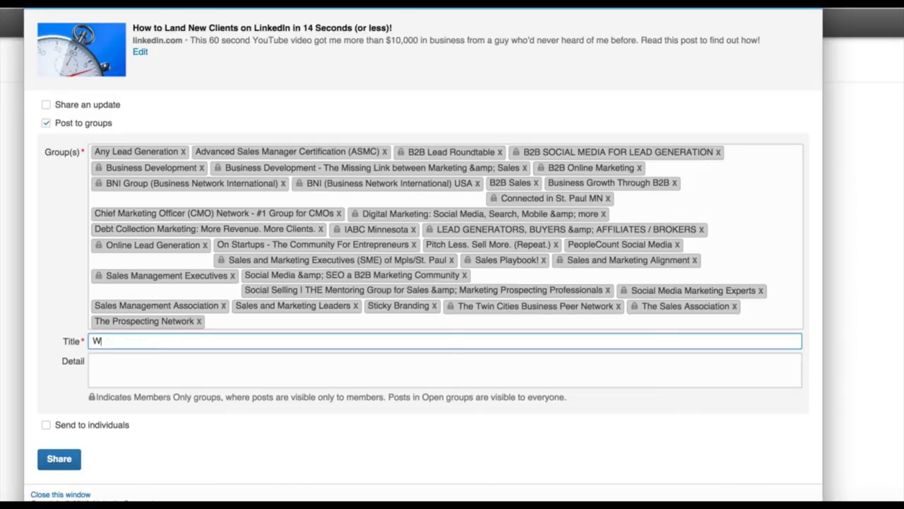
pyautogui.write("hat's the most outrageous th")
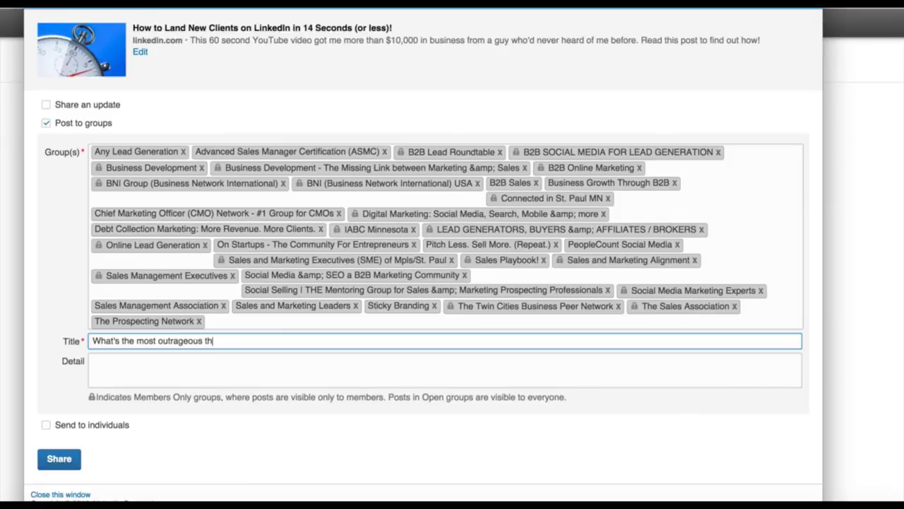
pyautogui.write("ing you've sent a ne")
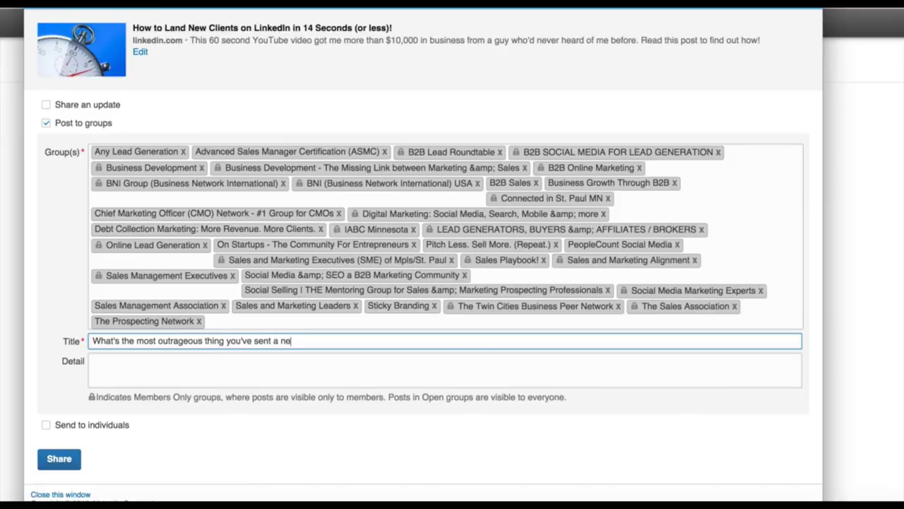
pyautogui.write('w LinkedIn Connection?')
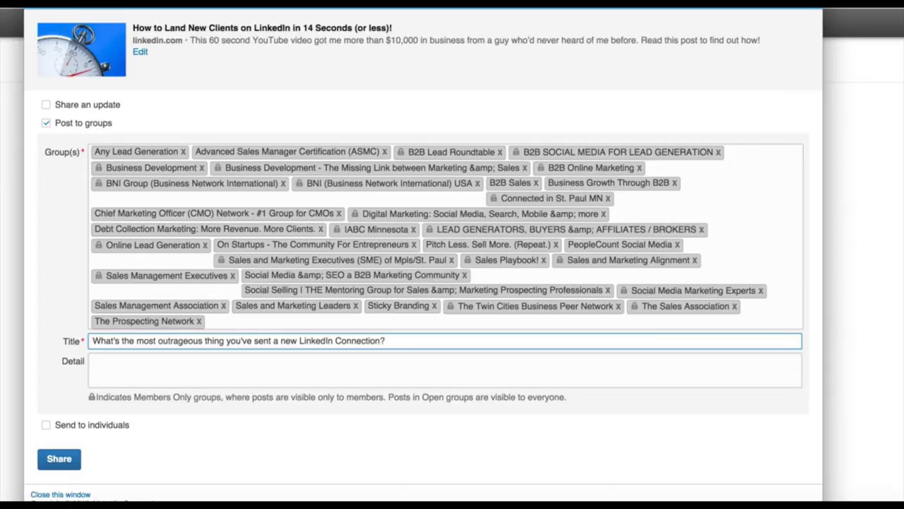
# Start the detail text with "For me, it was a 60 second video of a basketball player shattering a glass backboard during a 1988 college basketball game.".
pyautogui.press('Tab')
pyautogui.write('F')
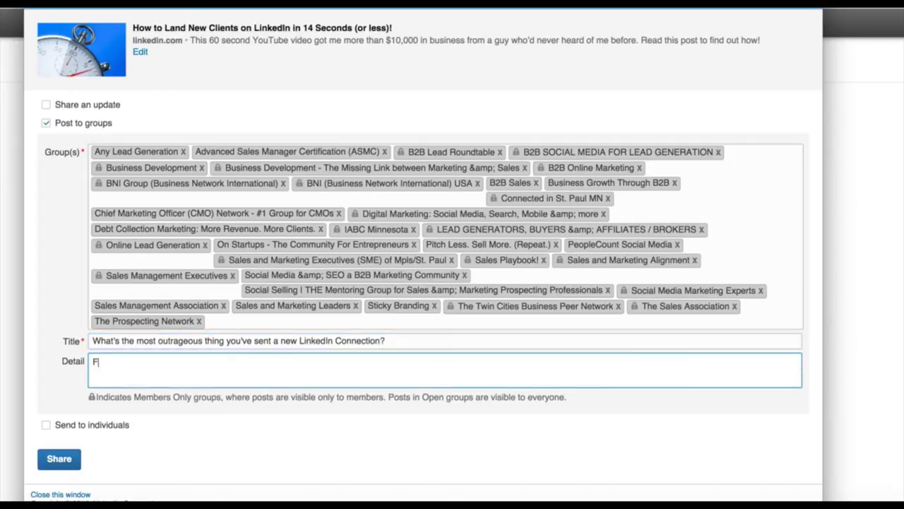
pyautogui.write('or me, it was a 60 second video of a ')
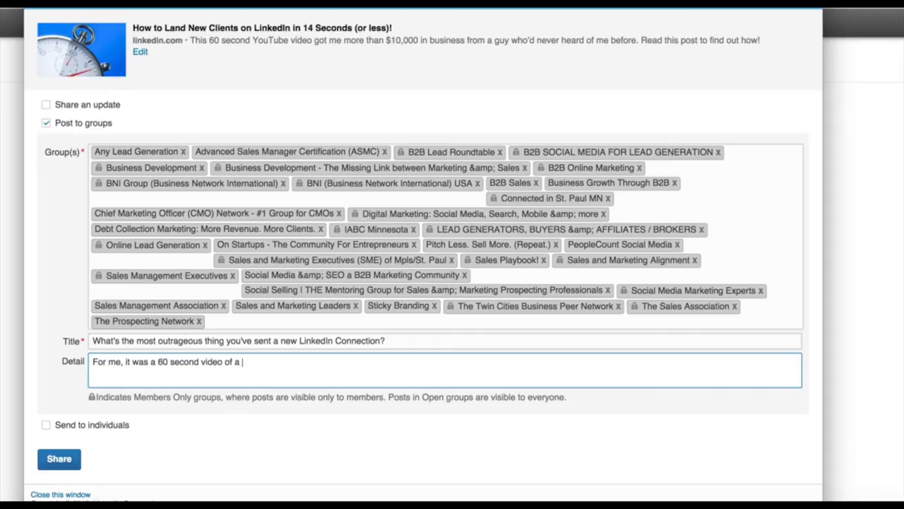
pyautogui.write('basketball player ')
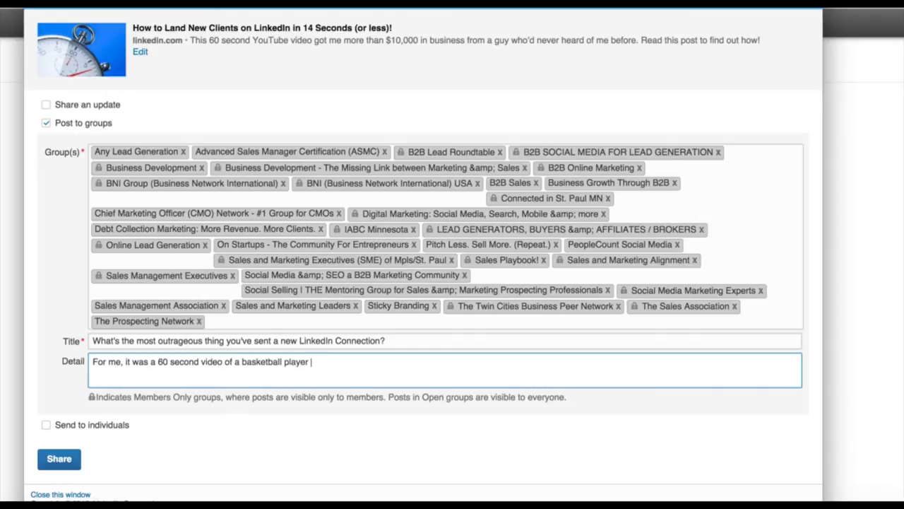
pyautogui.write('shattering a glass backboard durin ga ga')
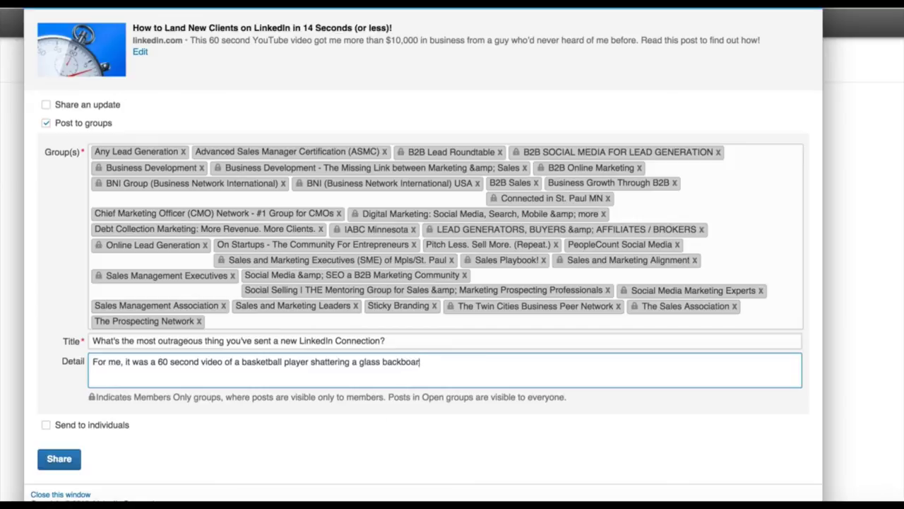
pyautogui.press('BackSpace')
pyautogui.press('BackSpace')
pyautogui.press('BackSpace')
pyautogui.press('BackSpace')
pyautogui.press('BackSpace')
pyautogui.press('BackSpace')
pyautogui.write('g a 1988 ')
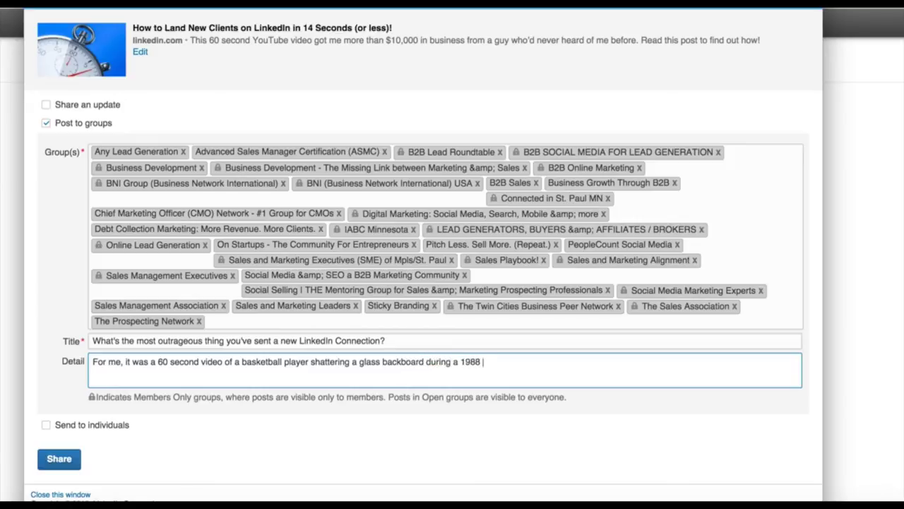
pyautogui.write('college basketball game.')
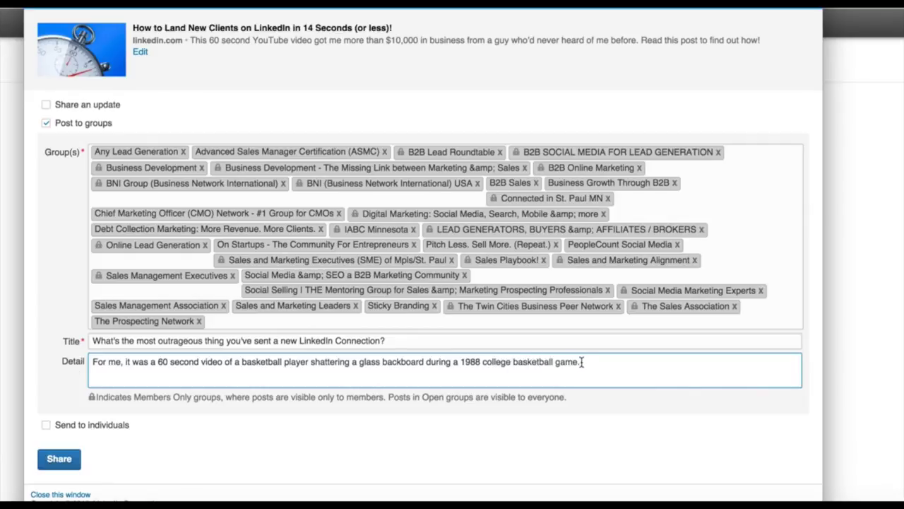
# Add "And (true story!) it ended up getting me a huge marketing contract." to the detail text, followed by a blank line.
pyautogui.write(' And (true story!) it ended u')
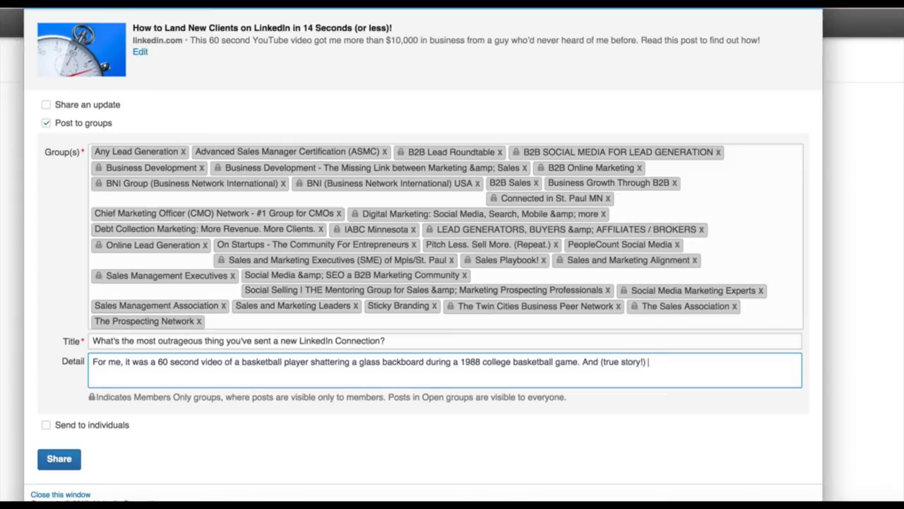
pyautogui.write('p getting m')
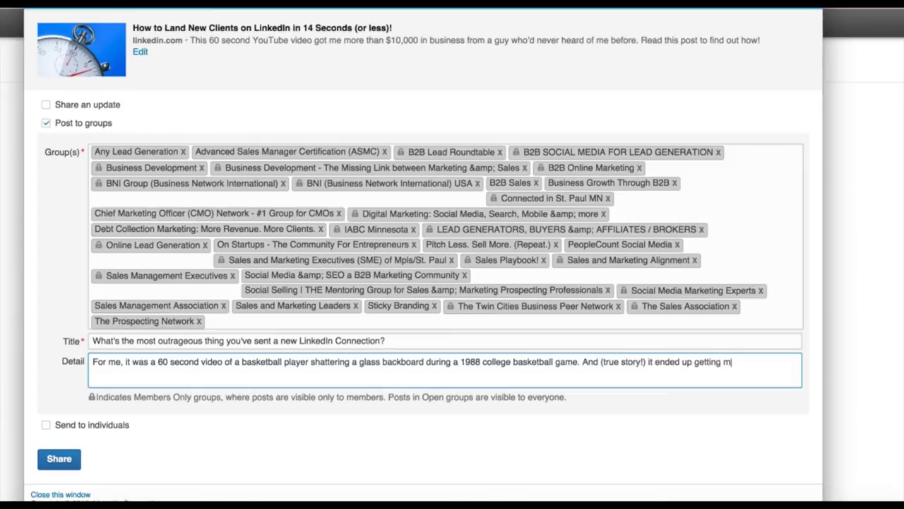
pyautogui.write('e a huge marketing')
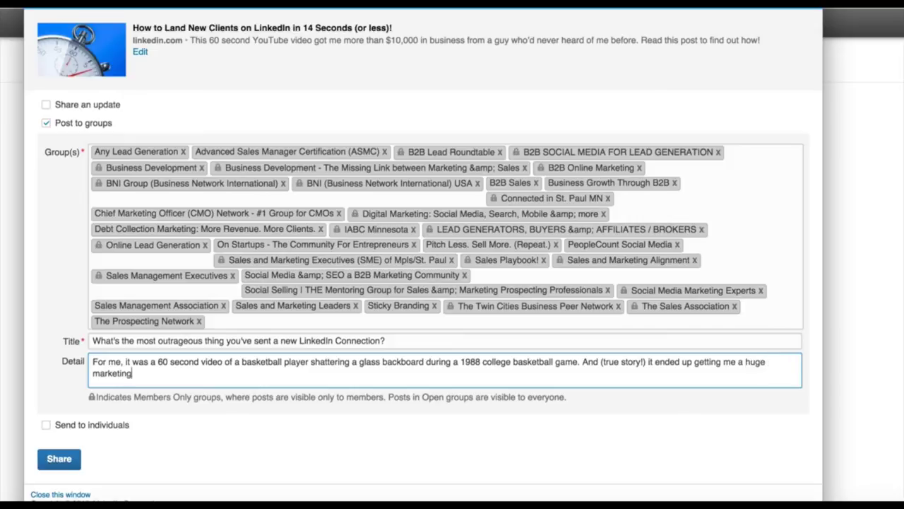
pyautogui.write(' contract.')
pyautogui.press('Return')
pyautogui.press('Return')
# Add to the detail "I'd love to hear any unusual or unorthodox approaches you take to connecting and messaging and sharing with new contacts on LinkedIn".
pyautogui.write('I')
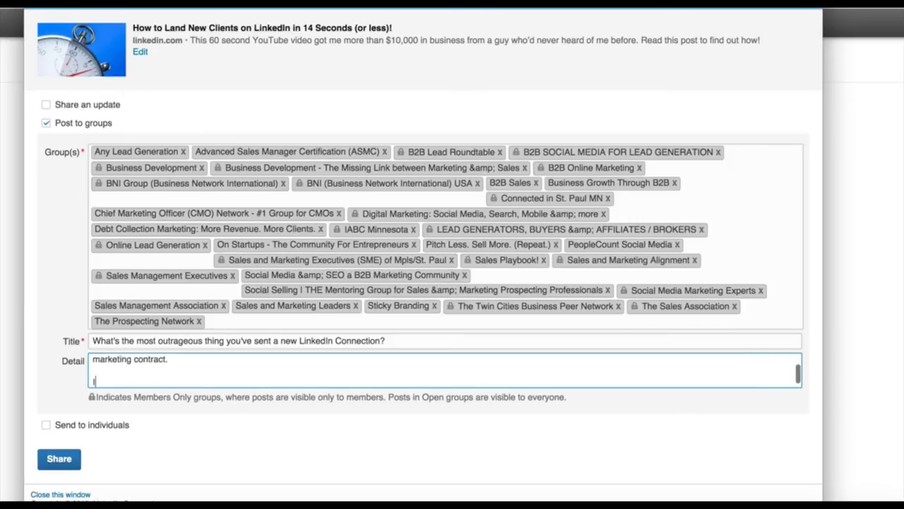
pyautogui.write("'d love to hear a")
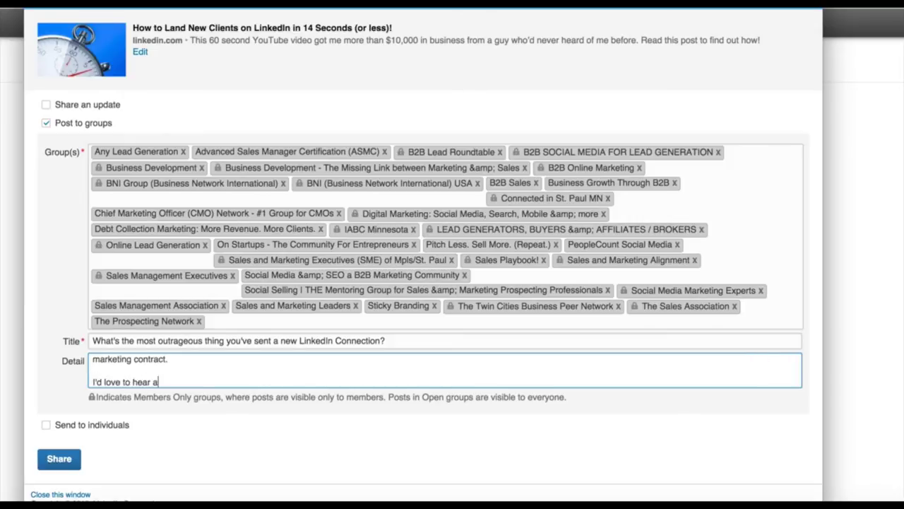
pyautogui.write('ny unusual or unorthodox app')
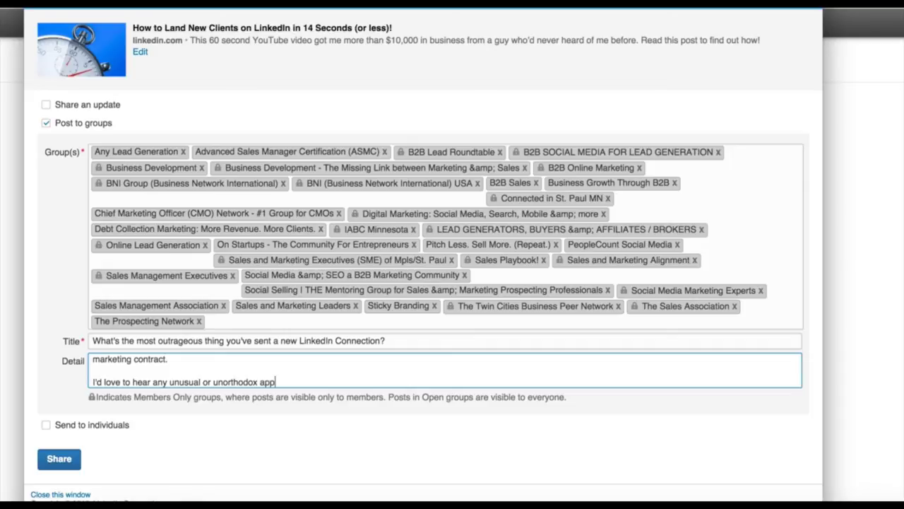
pyautogui.write('roaches you take to')
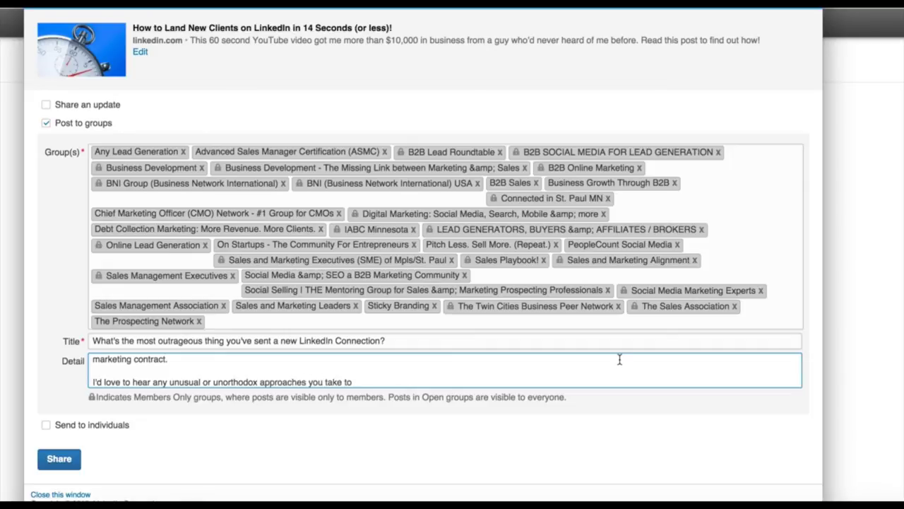
pyautogui.write(' connecting and ')
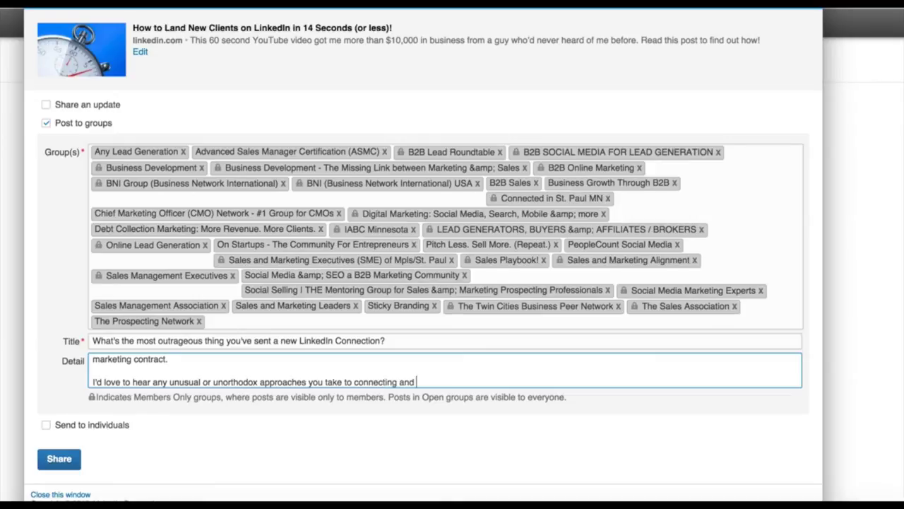
pyautogui.write('messaging and sharing with new')
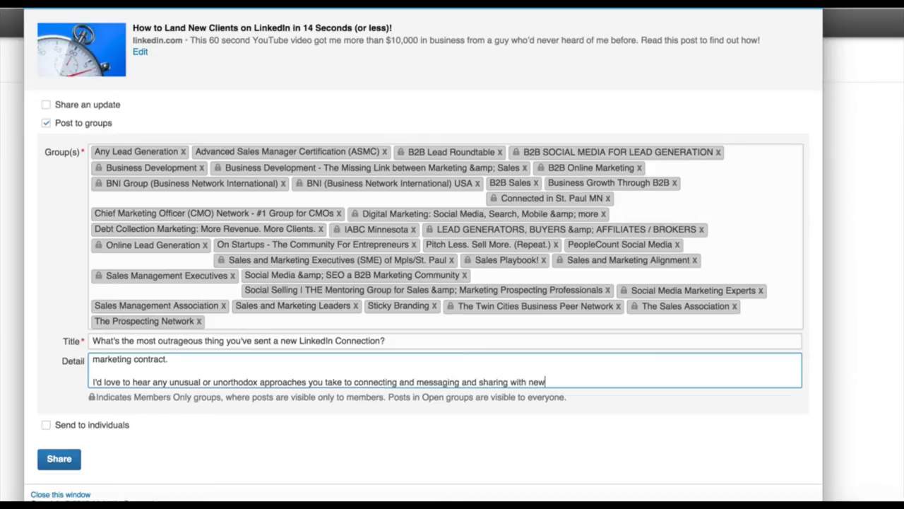
pyautogui.write('contacts on LinkedIn ')
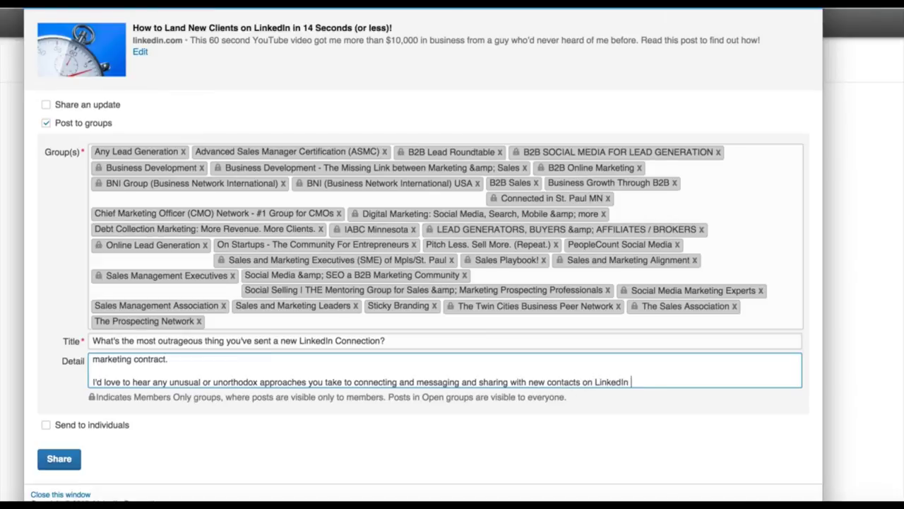
# Continue the detail sentence with "and if you've ended up with any crazy or fun stories as a result".
pyautogui.write("and if you've ha")
pyautogui.press('BackSpace')
pyautogui.press('BackSpace')
pyautogui.write('neede')
pyautogui.press('BackSpace')
pyautogui.press('BackSpace')
pyautogui.press('BackSpace')
pyautogui.press('BackSpace')
pyautogui.press('BackSpace')
pyautogui.write('en')
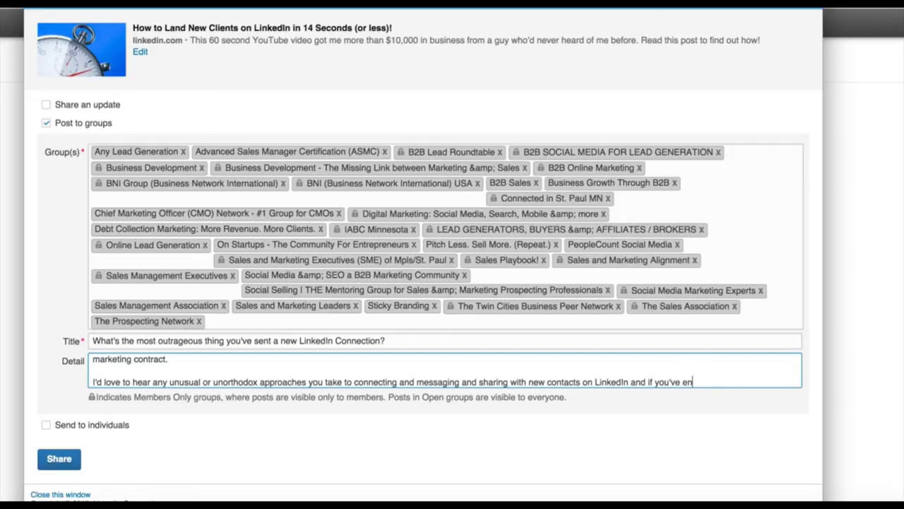
pyautogui.write('ded up with any crazy or ')
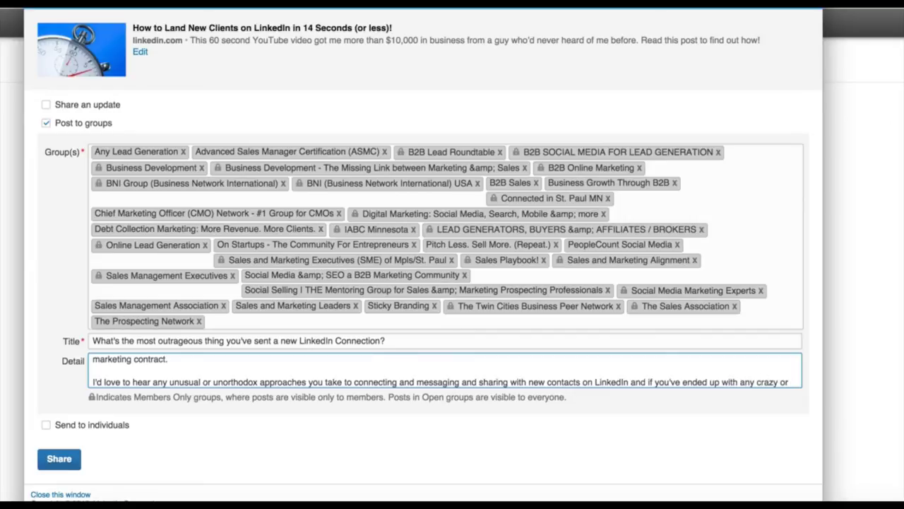
pyautogui.write('fun stories as a resul')
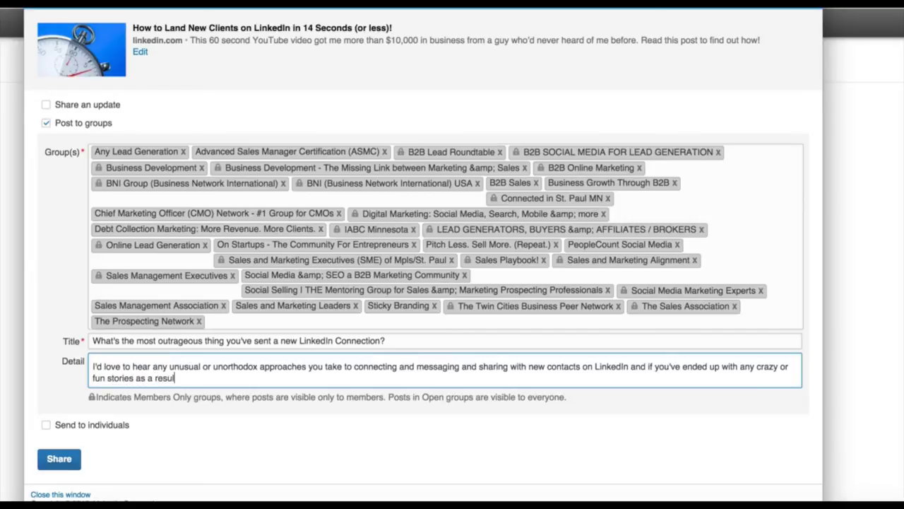
pyautogui.write('t!')
pyautogui.press('BackSpace')
# Finish the detail paragraph with "! (And hopefully some success too!)", followed by a blank line.
pyautogui.write('! (And hopefully')
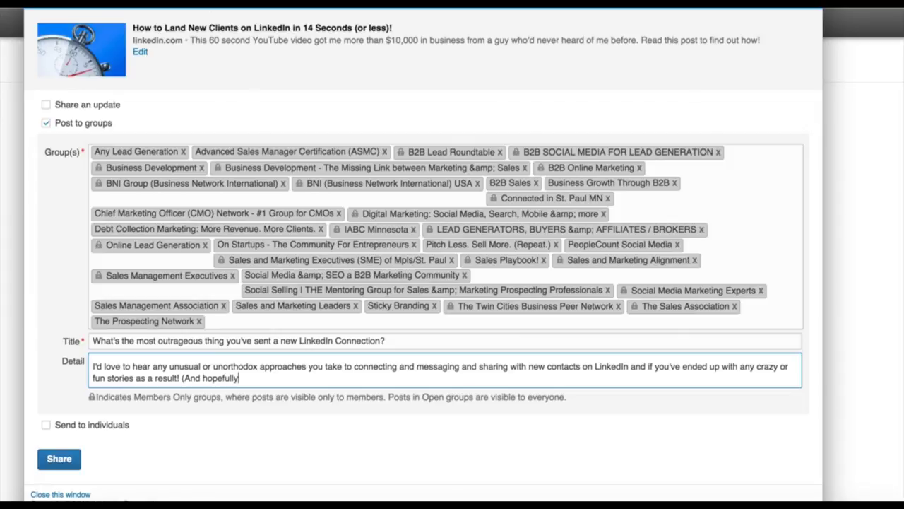
pyautogui.write(' some success too')
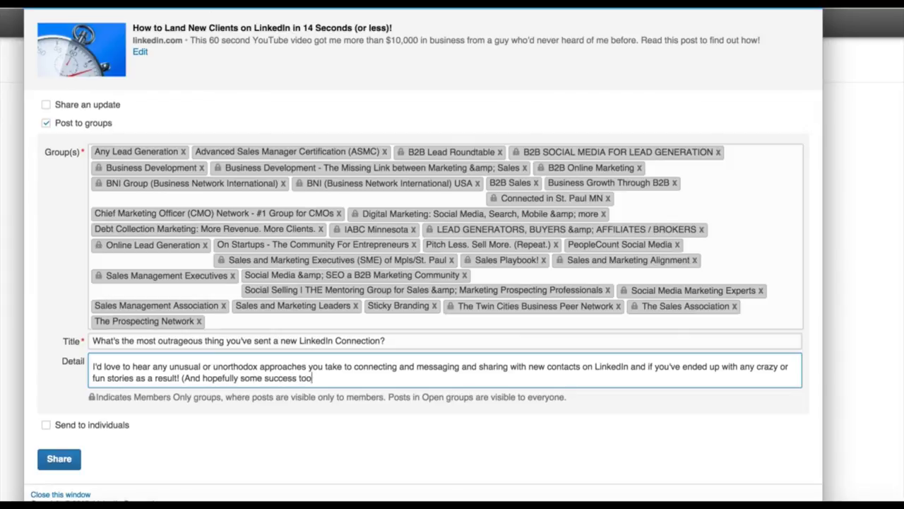
pyautogui.write('!)')
pyautogui.press('Return')
pyautogui.press('Return')
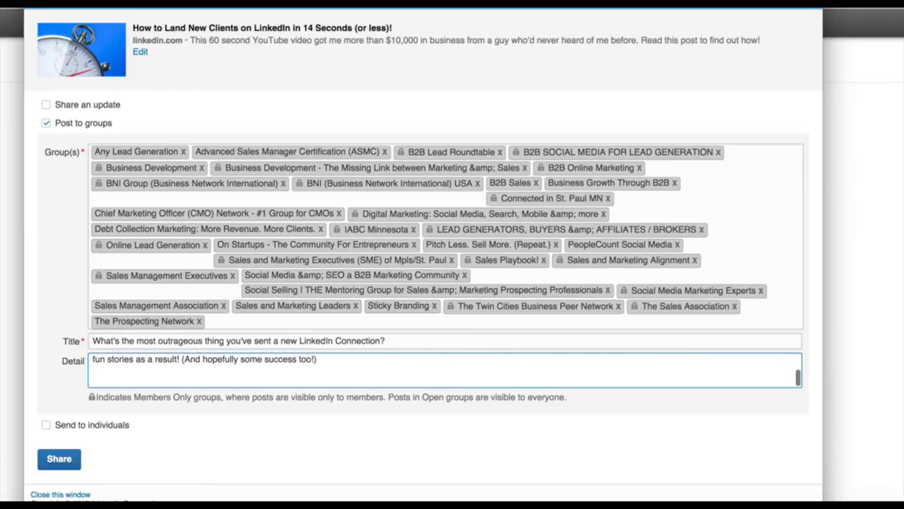
# Add "And just to explain the full story I blogged about it here on LinkedIn and a link to the full post is below!", then a paragraph starting "But".
pyautogui.write('And just to expl')
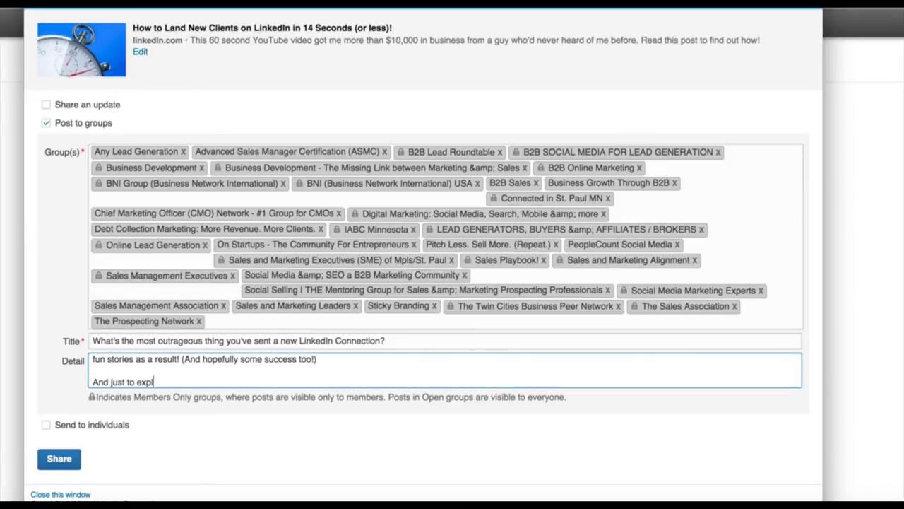
pyautogui.write('ain the full story I')
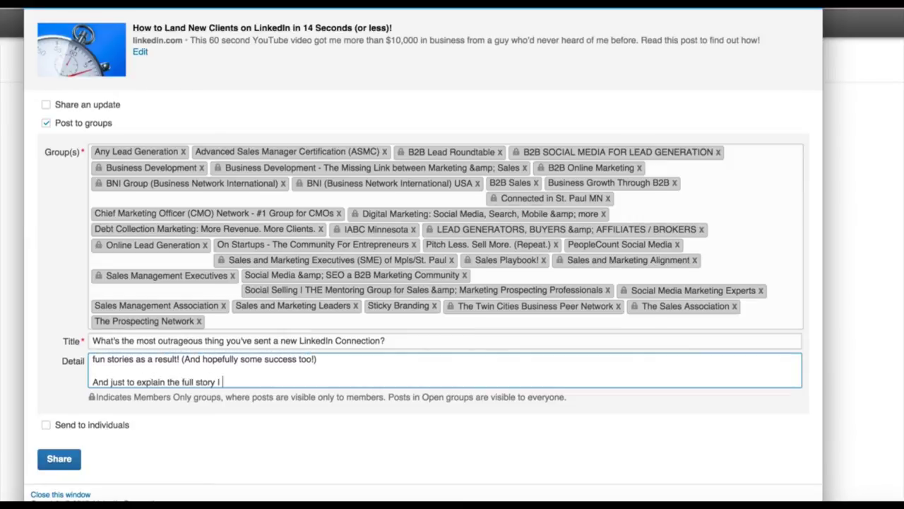
pyautogui.write('blogged about it here on LinkedIn and ')
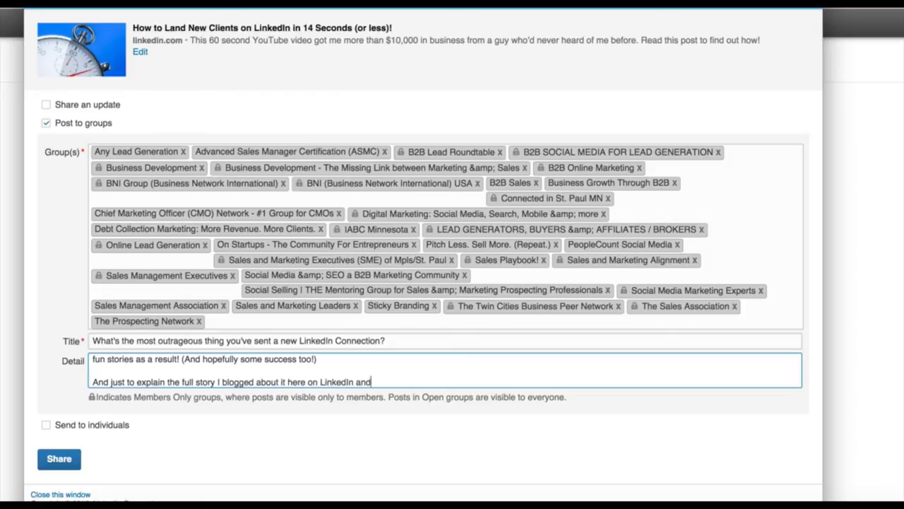
pyautogui.write('a link to the full post is be')
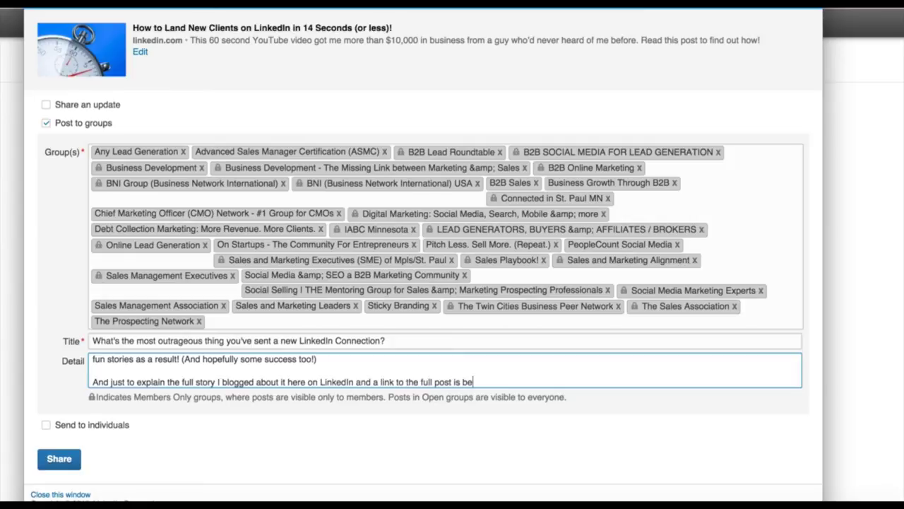
pyautogui.write('low! But first and foresmost')
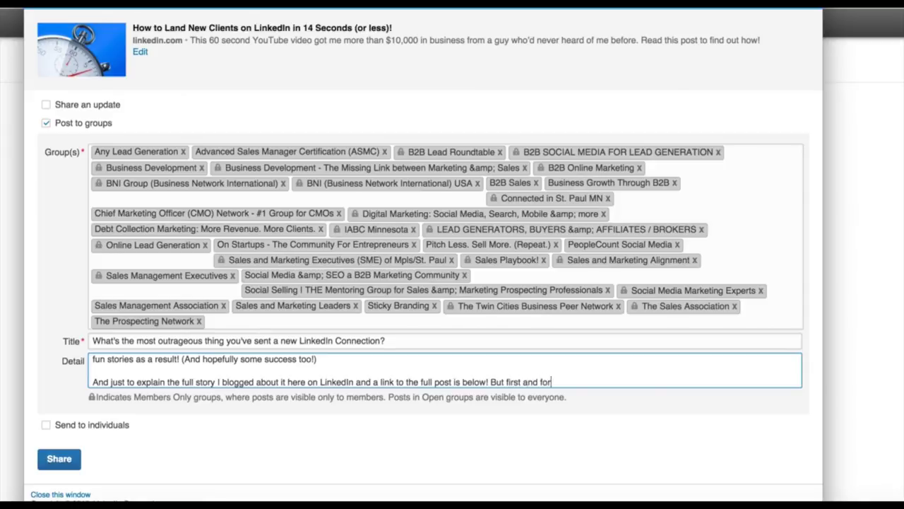
pyautogui.press('BackSpace')
pyautogui.press('BackSpace')
pyautogui.press('BackSpace')
pyautogui.press('BackSpace')
pyautogui.press('BackSpace')
pyautogui.press('BackSpace')
pyautogui.press('BackSpace')
pyautogui.press('BackSpace')
pyautogui.press('BackSpace')
pyautogui.press('BackSpace')
pyautogui.press('BackSpace')
pyautogui.press('BackSpace')
pyautogui.press('BackSpace')
pyautogui.press('BackSpace')
pyautogui.press('BackSpace')
pyautogui.press('BackSpace')
pyautogui.press('BackSpace')
pyautogui.press('BackSpace')
pyautogui.press('BackSpace')
pyautogui.press('BackSpace')
pyautogui.press('BackSpace')
pyautogui.press('BackSpace')
pyautogui.press('BackSpace')
pyautogui.press('Return')
pyautogui.press('Return')
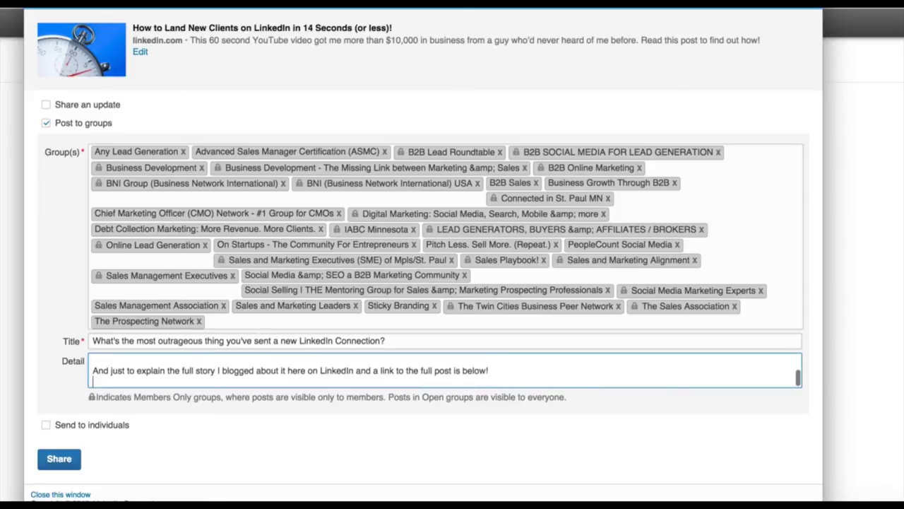
pyautogui.write('But')
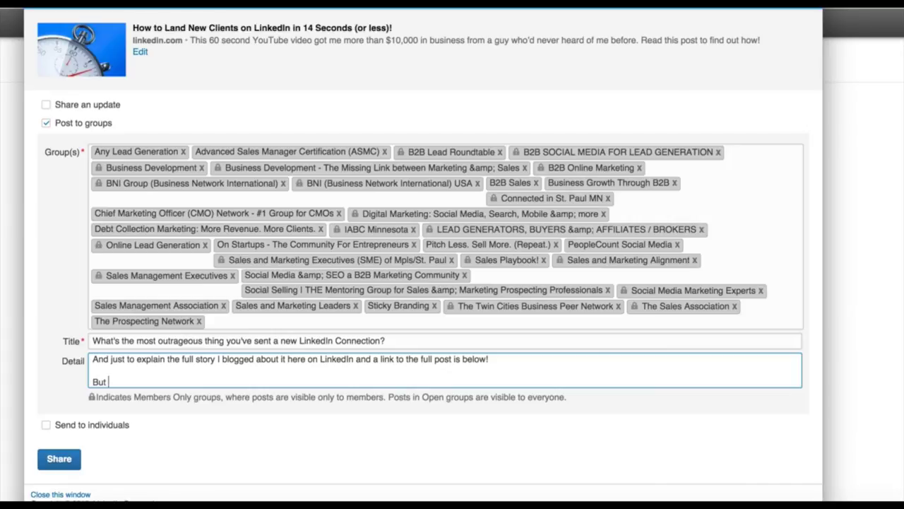
# Try the discussion title "Would You Ever Send a Funny YouTube Video to a LinkedIn Connection? Why or why not?" and clear it.
pyautogui.tripleClick(357, 344)
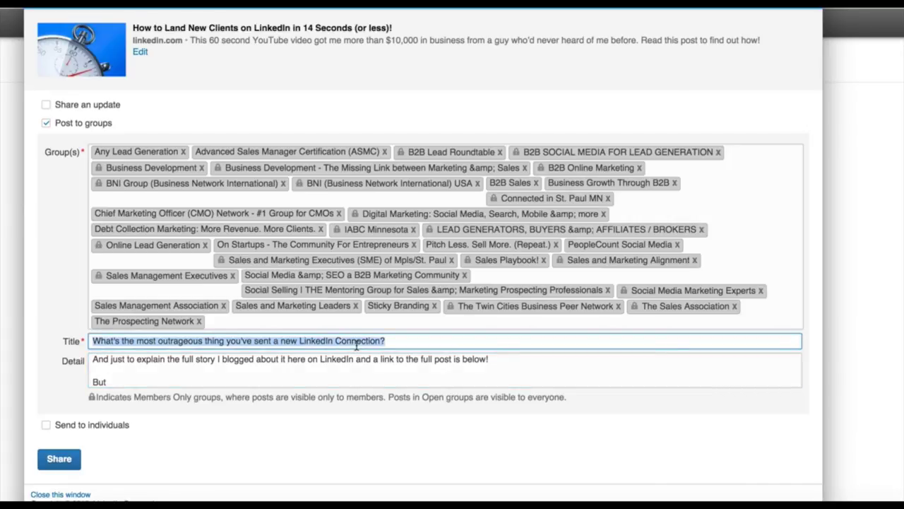
pyautogui.write('Would ')
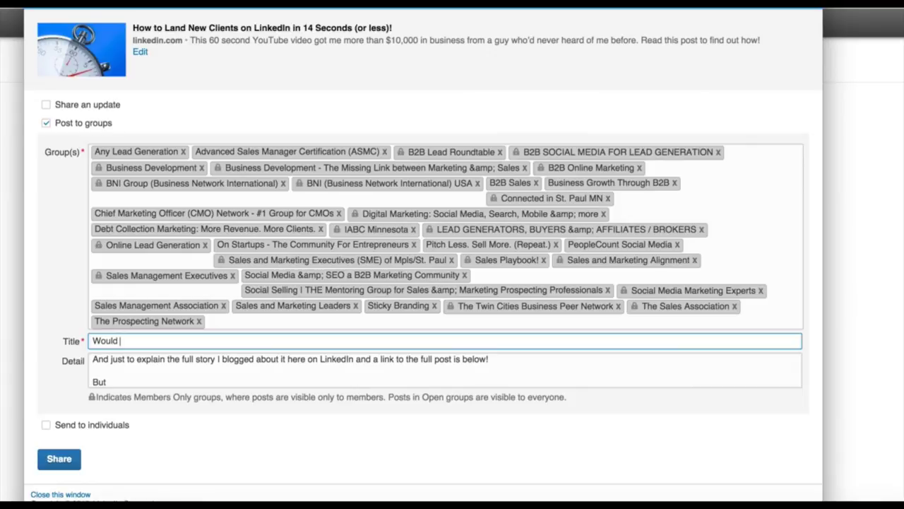
pyautogui.write('You Ever Send Something ')
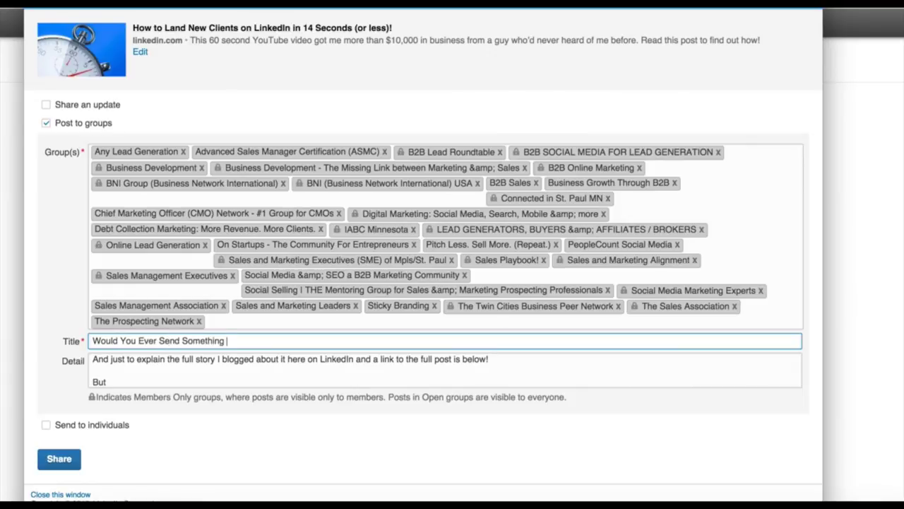
pyautogui.write('Like This')
pyautogui.press('BackSpace')
pyautogui.press('BackSpace')
pyautogui.press('BackSpace')
pyautogui.press('BackSpace')
pyautogui.press('BackSpace')
pyautogui.press('BackSpace')
pyautogui.press('BackSpace')
pyautogui.press('BackSpace')
pyautogui.press('BackSpace')
pyautogui.press('BackSpace')
pyautogui.press('BackSpace')
pyautogui.press('BackSpace')
pyautogui.press('BackSpace')
pyautogui.press('BackSpace')
pyautogui.press('BackSpace')
pyautogui.press('BackSpace')
pyautogui.press('BackSpace')
pyautogui.press('BackSpace')
pyautogui.press('BackSpace')
pyautogui.press('BackSpace')
pyautogui.press('BackSpace')
pyautogui.press('BackSpace')
pyautogui.press('BackSpace')
pyautogui.press('BackSpace')
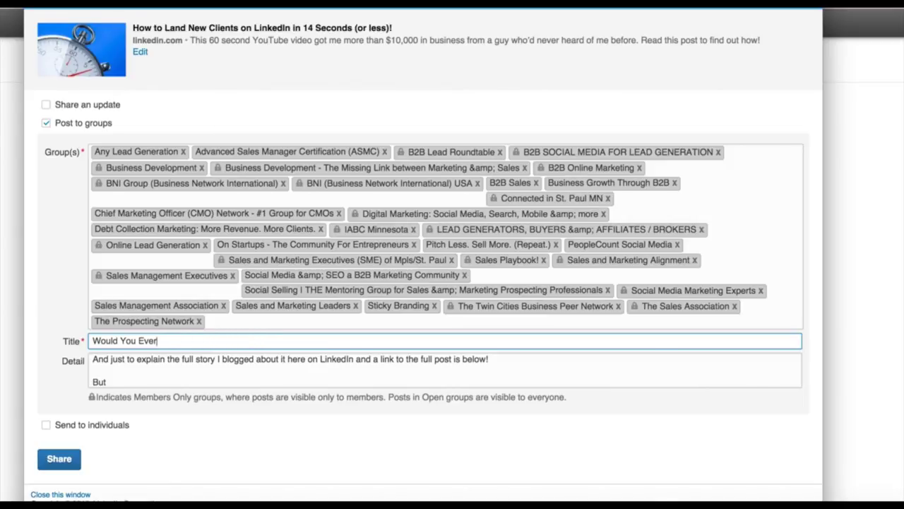
pyautogui.write('Send a Funny YouTube Video to a')
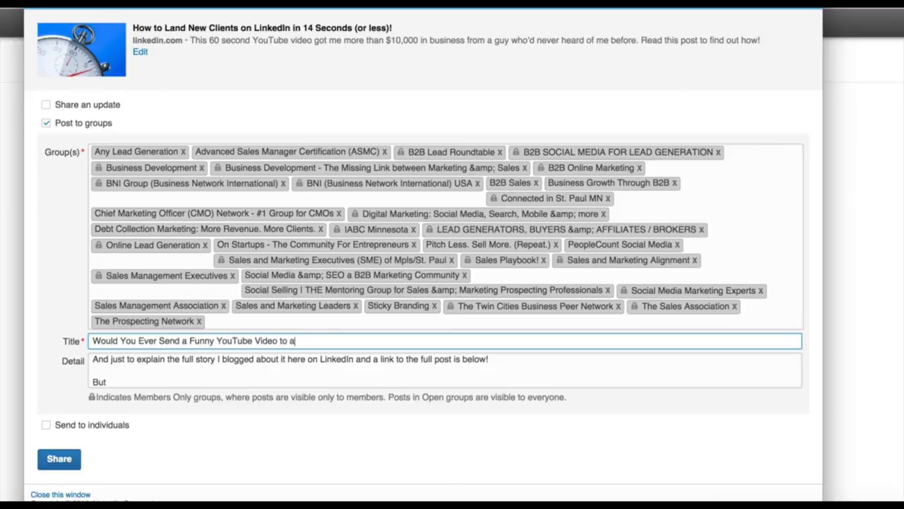
pyautogui.write(' LinkedIn Connection? Why or why not?')
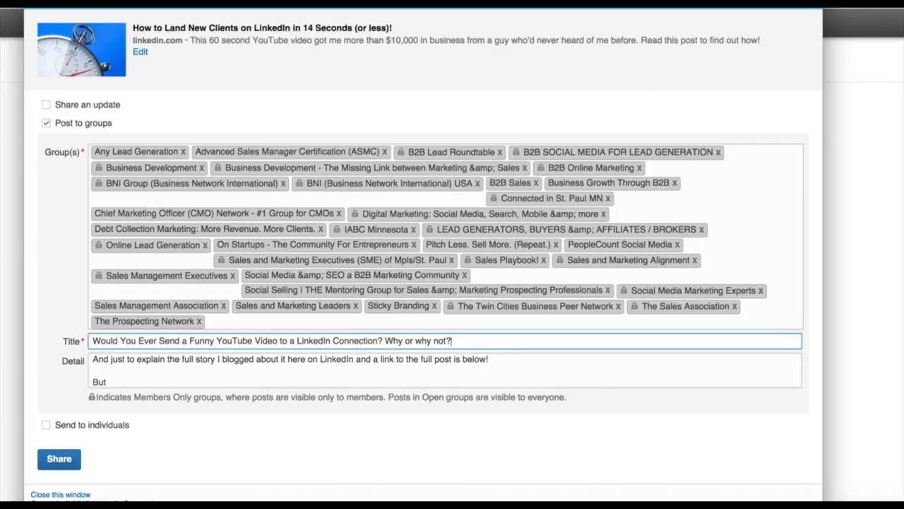
pyautogui.hotkey('ctrl', 'a')
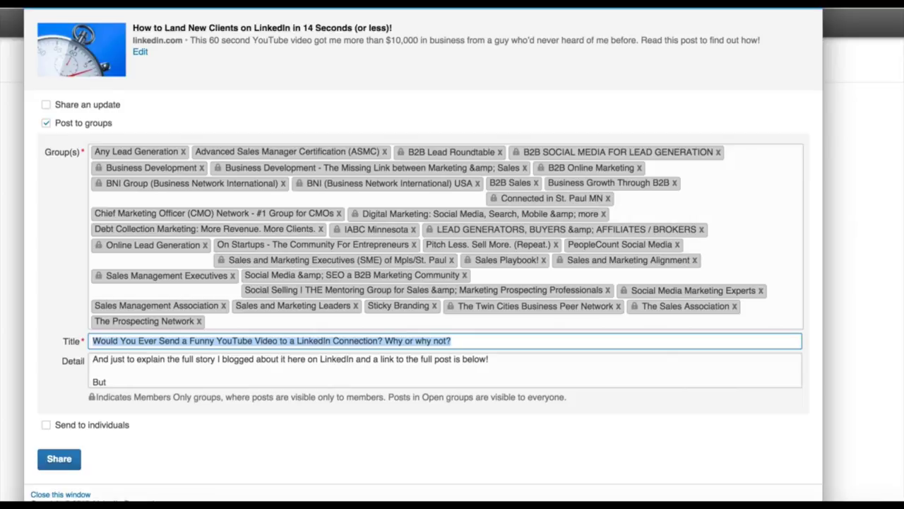
pyautogui.press('BackSpace')
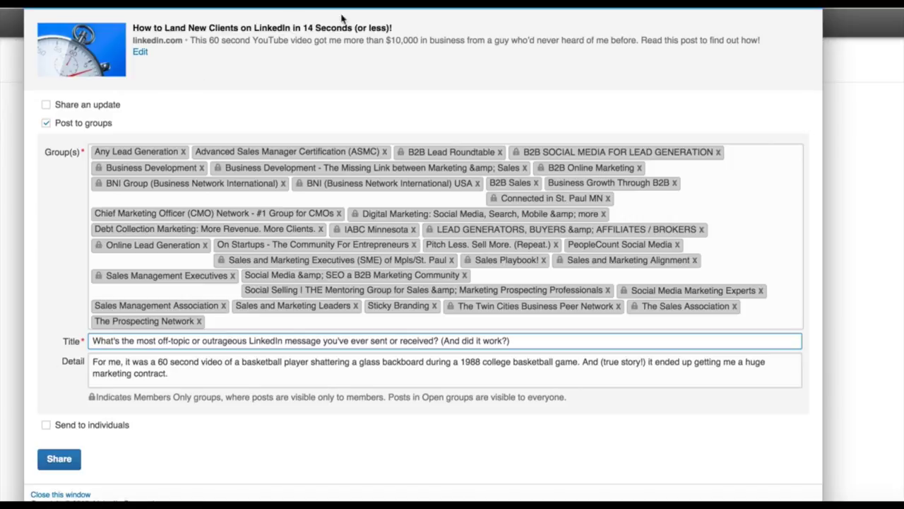
pyautogui.moveTo(395, 29); pyautogui.dragTo(136, 24)
pyautogui.click(268, 52)
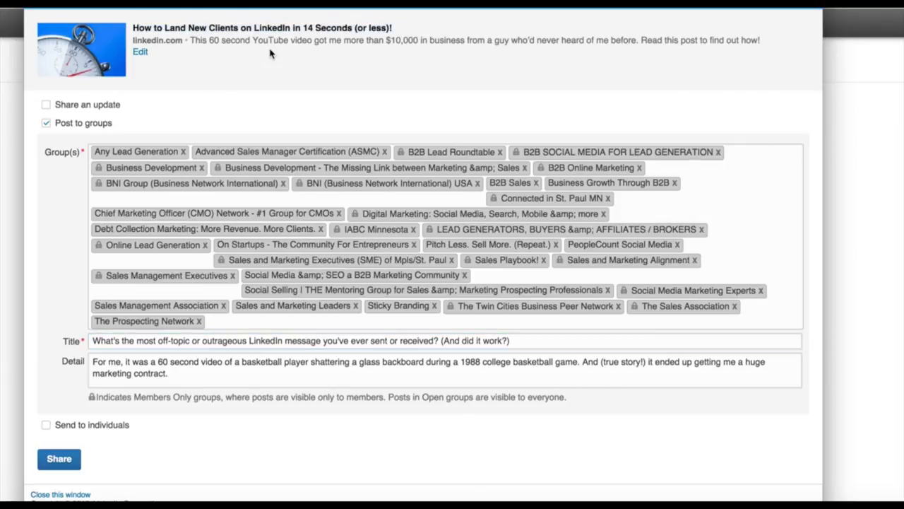
pyautogui.moveTo(189, 40); pyautogui.dragTo(698, 40)
pyautogui.click(660, 60)
# Remove "off-topic or" from the title so it begins "What's the most outrageous LinkedIn message".
pyautogui.click(528, 339)
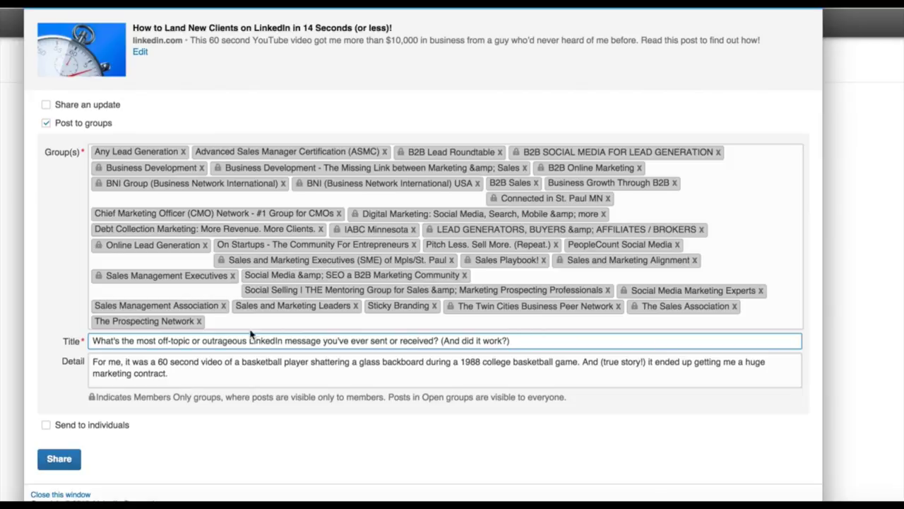
pyautogui.click(203, 341)
pyautogui.press('BackSpace')
pyautogui.press('BackSpace')
pyautogui.press('BackSpace')
pyautogui.press('BackSpace')
pyautogui.press('BackSpace')
pyautogui.press('BackSpace')
pyautogui.press('BackSpace')
pyautogui.press('BackSpace')
pyautogui.press('BackSpace')
pyautogui.press('BackSpace')
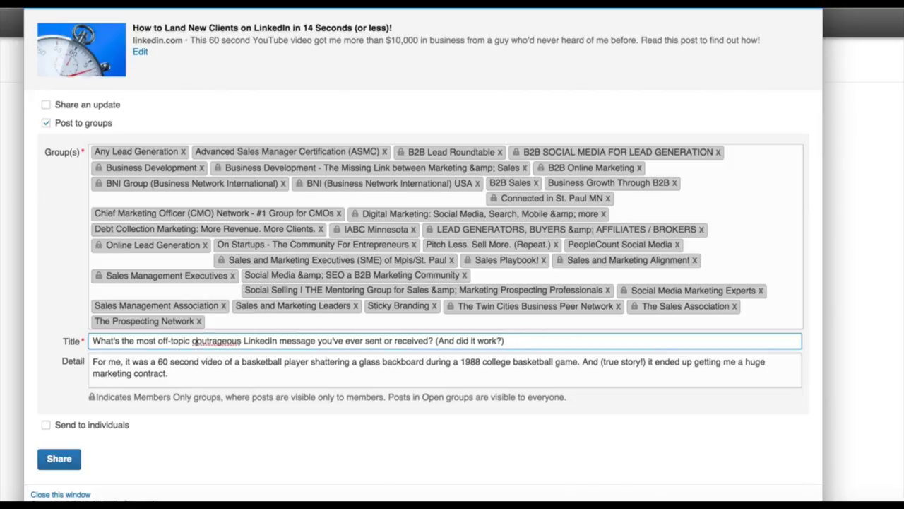
pyautogui.press('BackSpace')
pyautogui.press('BackSpace')
pyautogui.press('BackSpace')
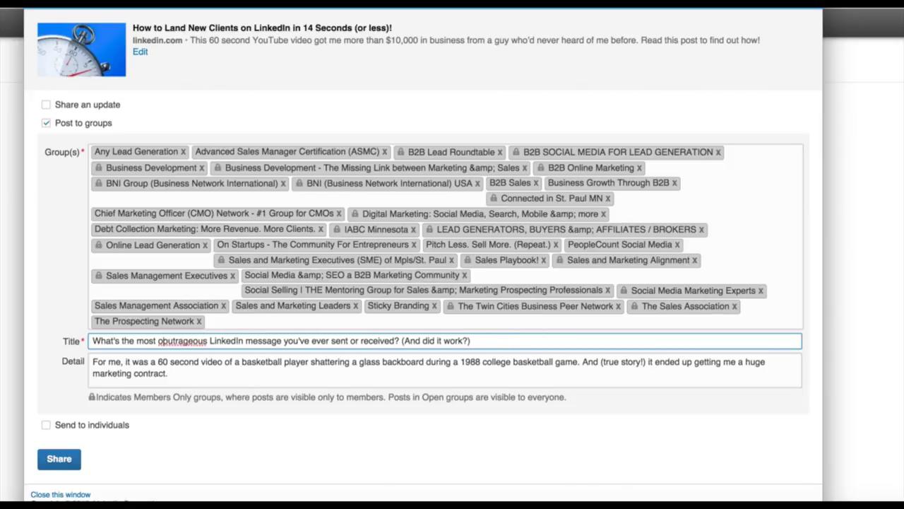
pyautogui.click(388, 340)
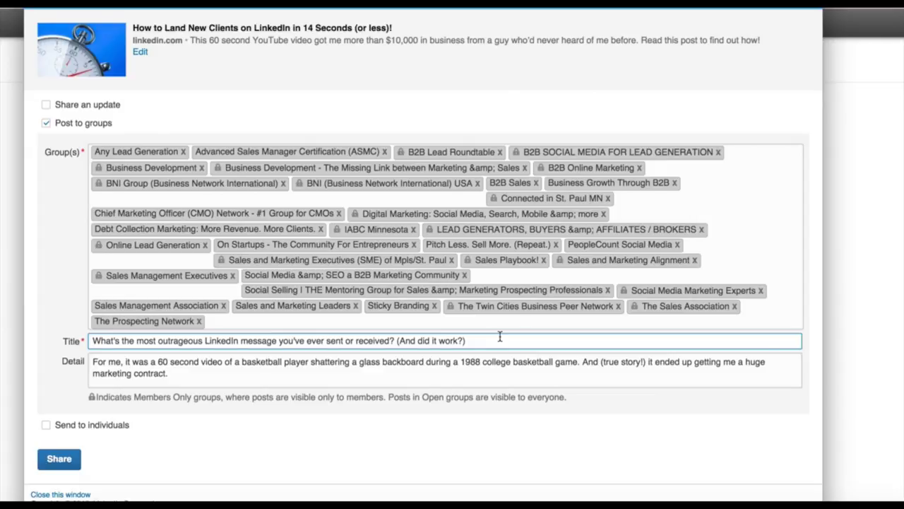
# In the detail's first sentence, replace "of a" after "video" with "I sent to a new connection that featured a" and delete "basketball" before "game".
pyautogui.click(181, 372)
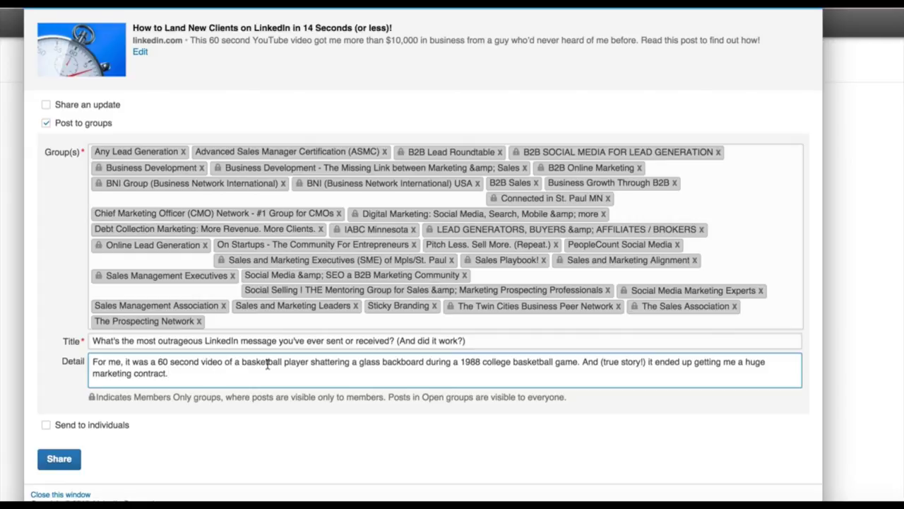
pyautogui.click(224, 361)
pyautogui.write('I sent to a new con')
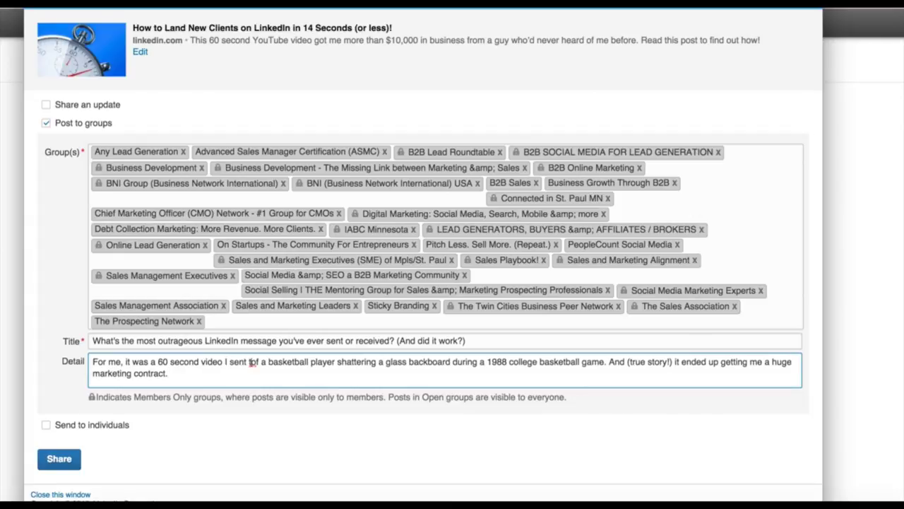
pyautogui.write('nection ')
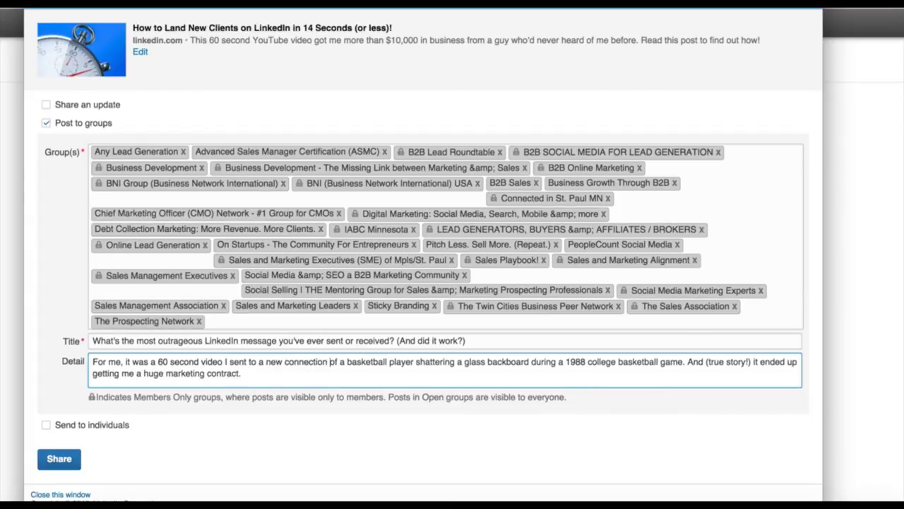
pyautogui.write('that featured a')
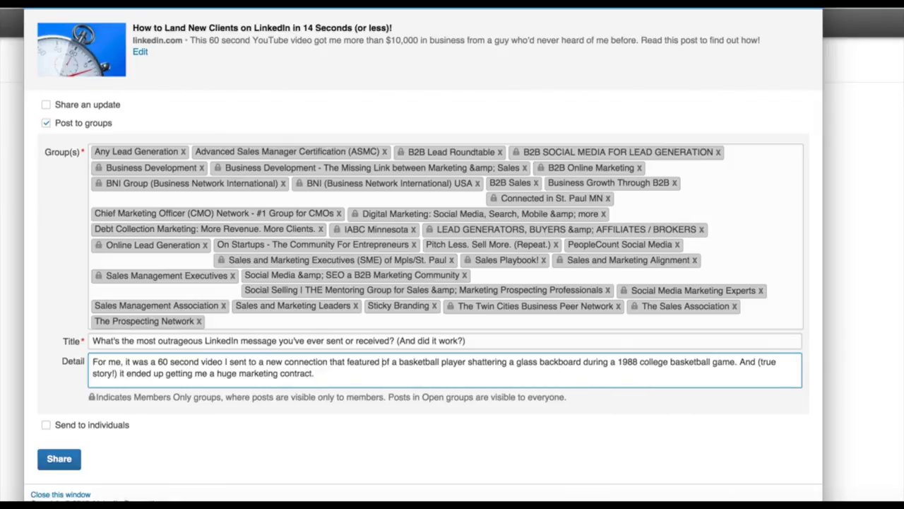
pyautogui.hotkey('shift', 'Right')
pyautogui.hotkey('shift', 'Right')
pyautogui.hotkey('shift', 'Right')
pyautogui.press('BackSpace')
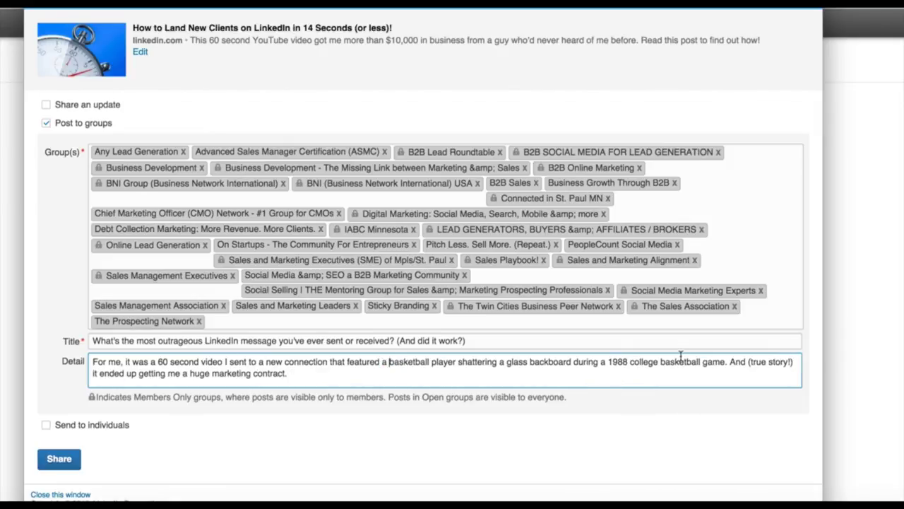
pyautogui.moveTo(660, 362); pyautogui.dragTo(703, 363)
pyautogui.press('BackSpace')
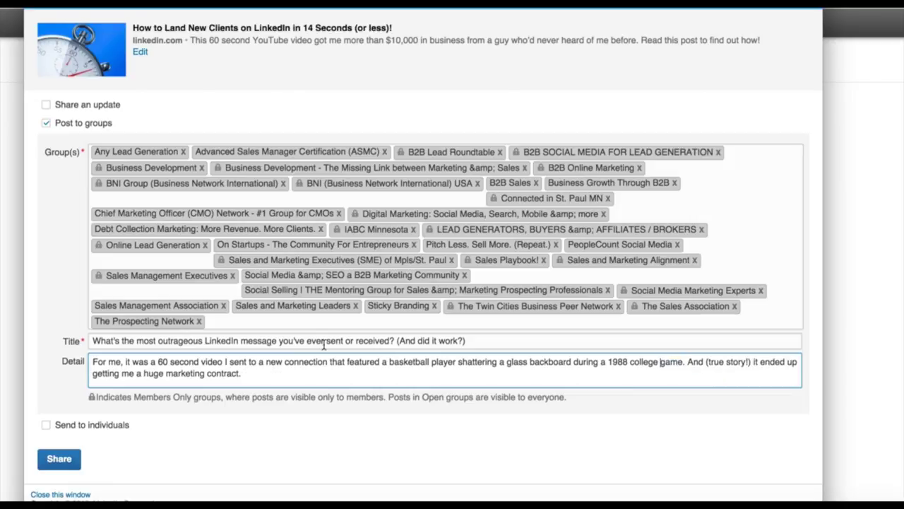
# Read through the remaining detail paragraphs after the marketing contract sentence.
pyautogui.click(283, 371)
pyautogui.press('Return')
pyautogui.press('Return')
pyautogui.write("I'd love to hear any unusual or unorthodox approaches you take to connecting and messaging and sharing with new contacts on LinkedIn and if you've ended up with any crazy or fun stories as a result! (And hopefully some success too!)")
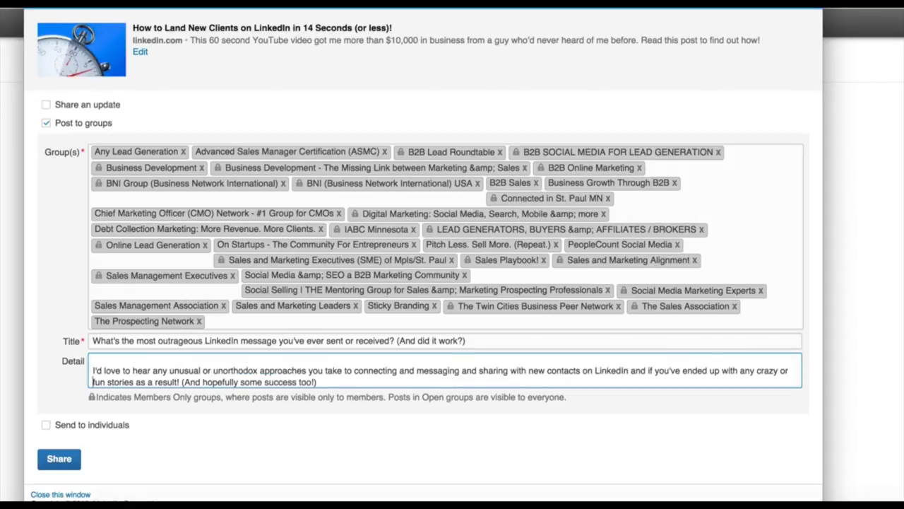
pyautogui.press('Down')
pyautogui.press('Down')
pyautogui.press('Down')
pyautogui.press('Up')
pyautogui.press('Up')
pyautogui.press('Up')
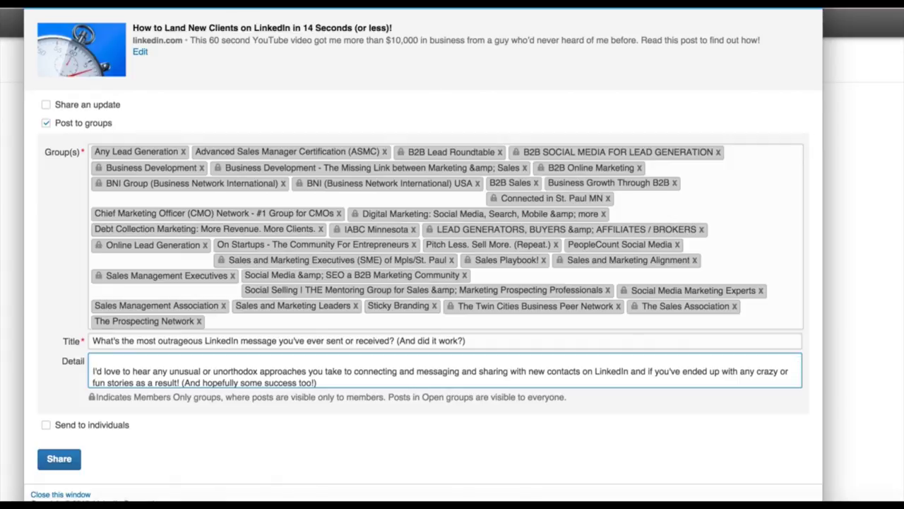
pyautogui.press('Down')
pyautogui.press('Down')
pyautogui.press('Down')
pyautogui.press('Down')
pyautogui.press('Down')
pyautogui.press('End')
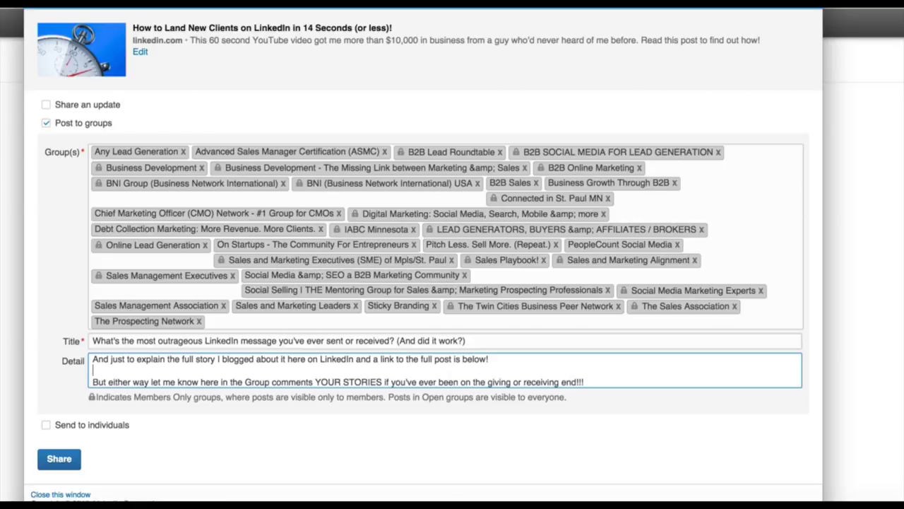
# Trim the exclamation marks ending the detail text's last sentence to a single one.
pyautogui.press('Down')
pyautogui.press('End')
pyautogui.press('Down')
pyautogui.press('End')
pyautogui.scroll(-1, 400, 308)
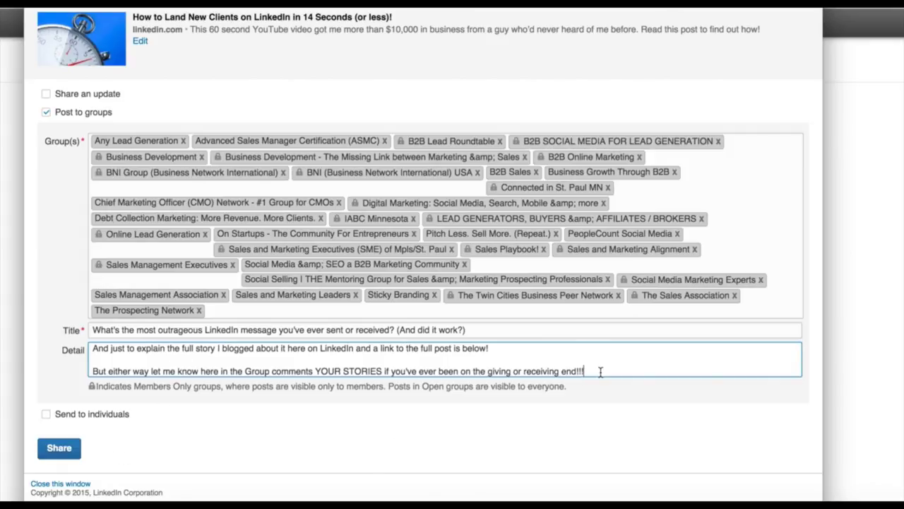
pyautogui.press('BackSpace')
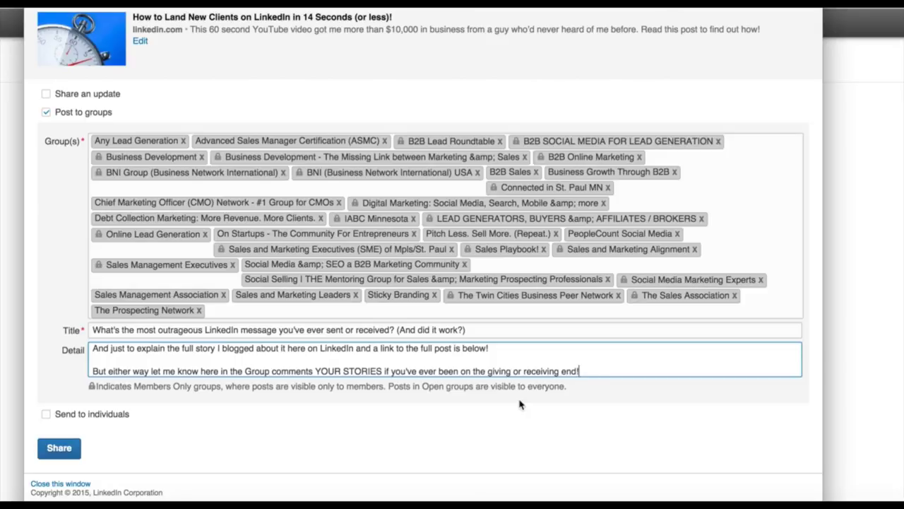